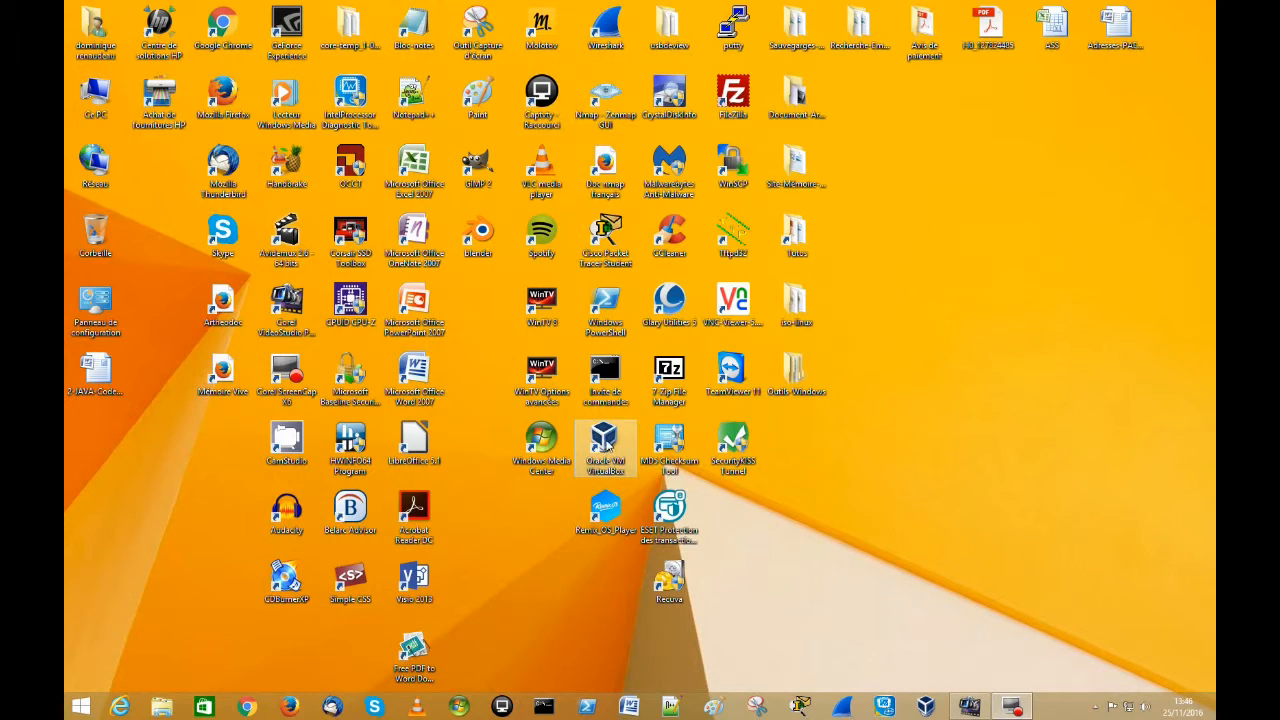
Step: Open VirtualBox, start the Clone de Windows 8.1 Pro 64 bit virtual machine and dismiss its keyboard and mouse notices
double_click(604, 444)
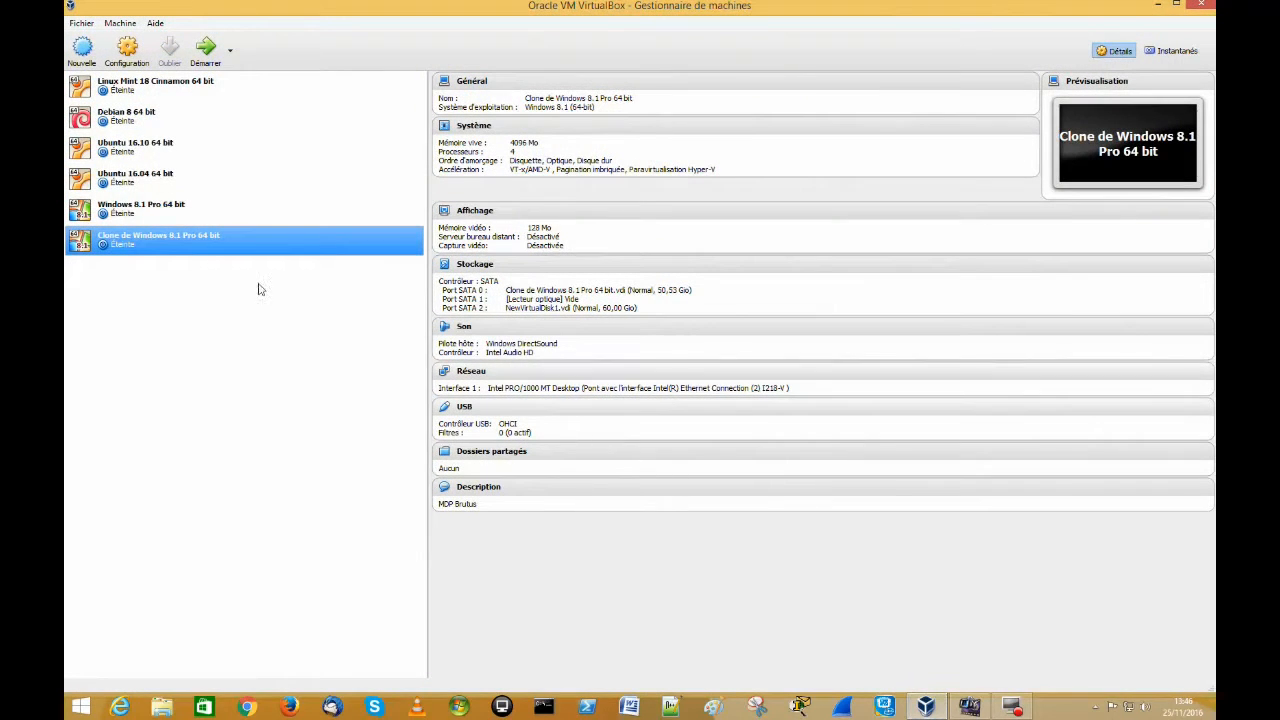
click(204, 52)
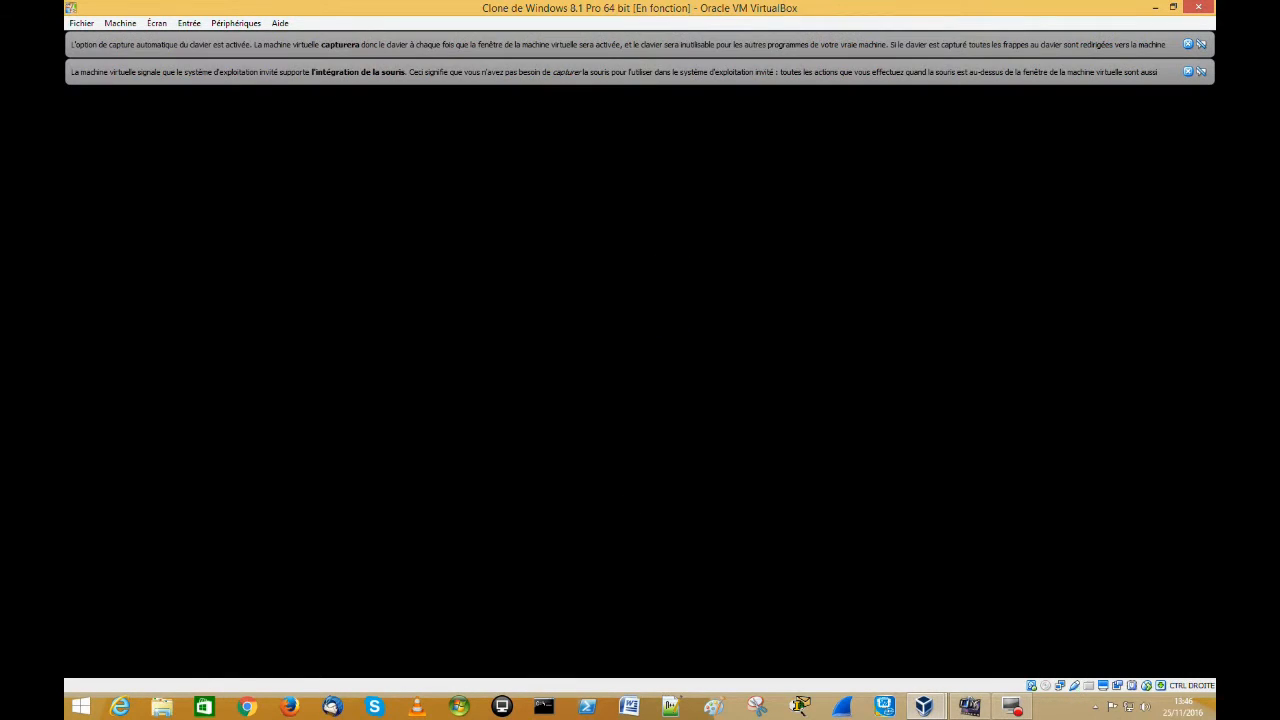
click(1187, 71)
click(1187, 44)
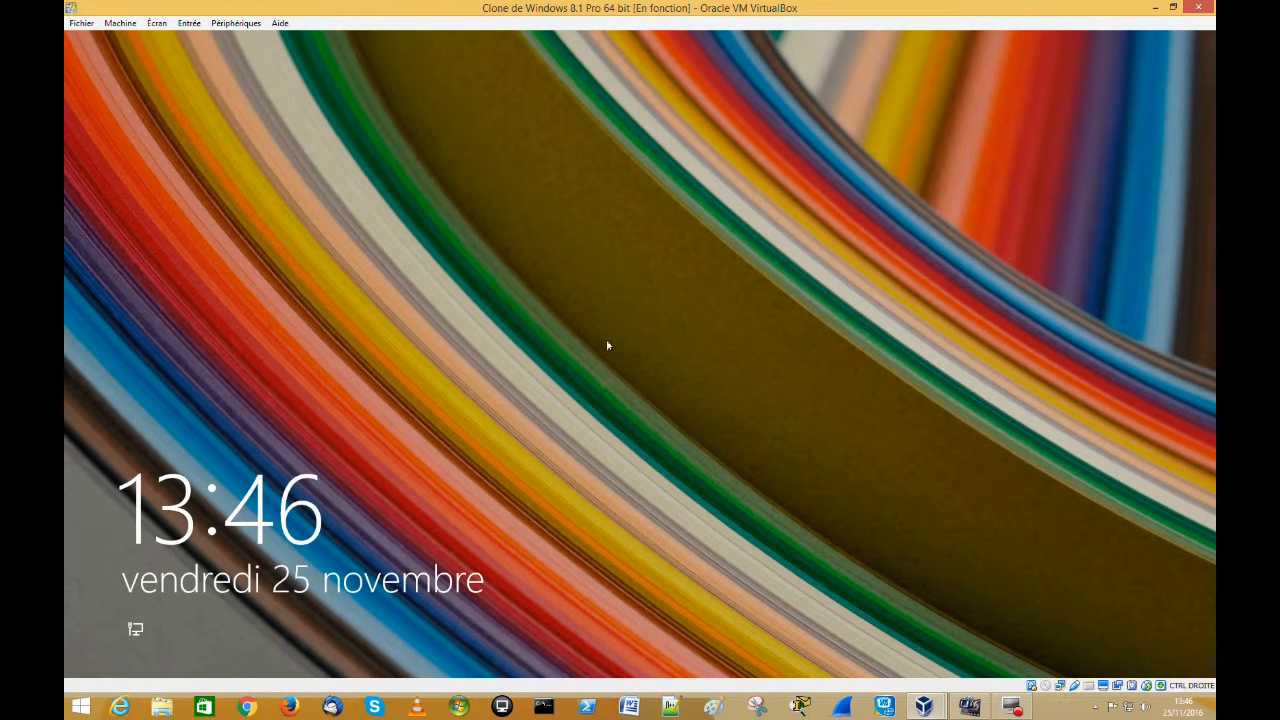
Step: Sign in to the guest Windows session by entering the account password
click(606, 323)
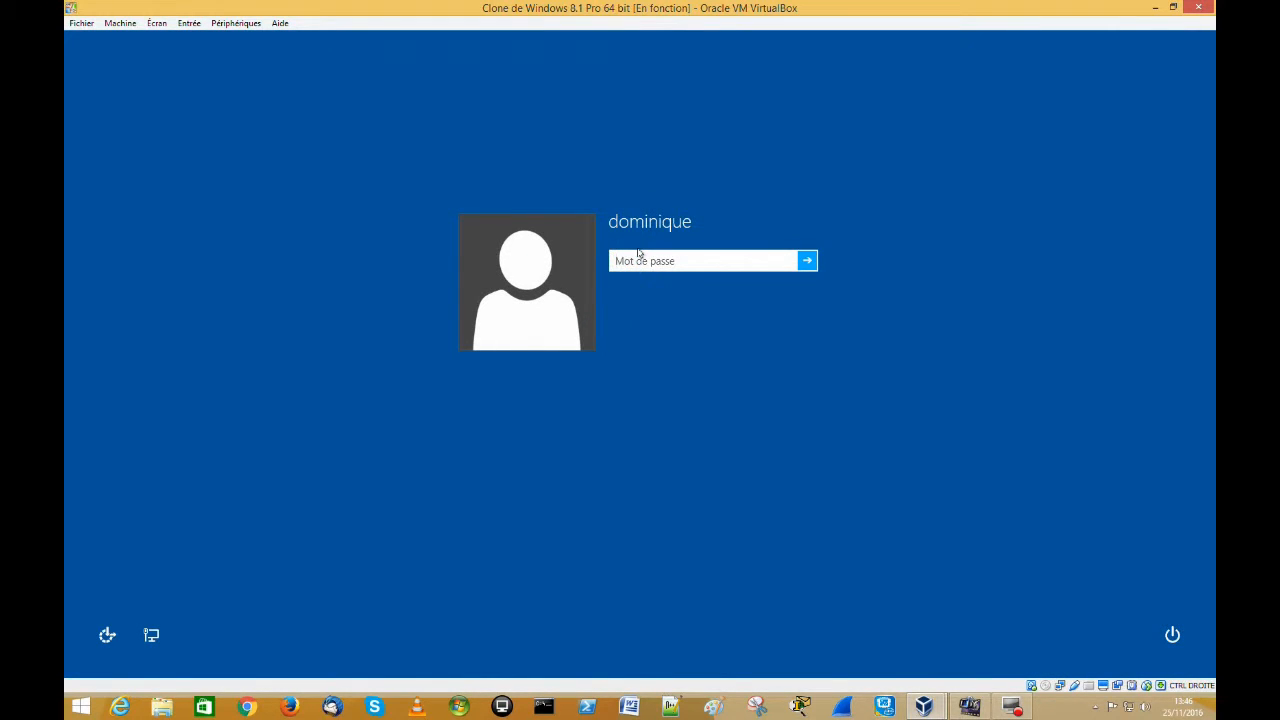
text(••••••)
key(Return)
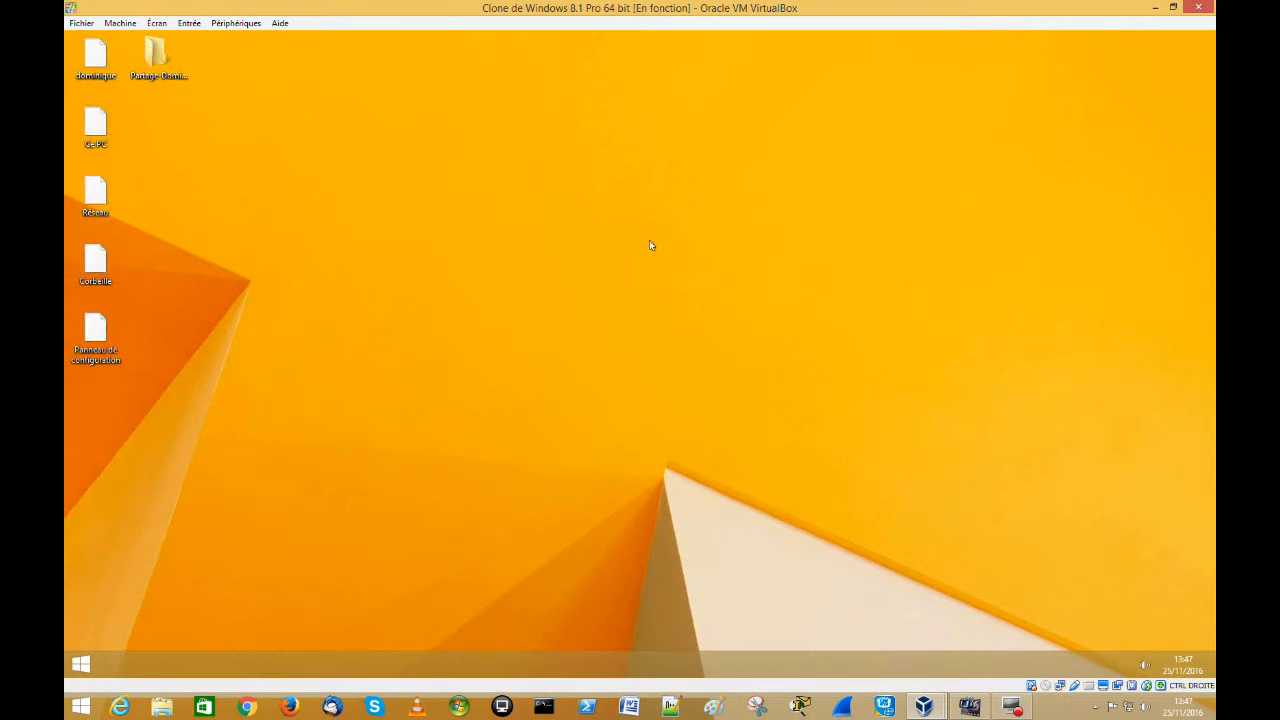
Step: Examine the guest's drives and the contents of the Images_Disques (E:) volume, closing the file explorer when finished
double_click(93, 124)
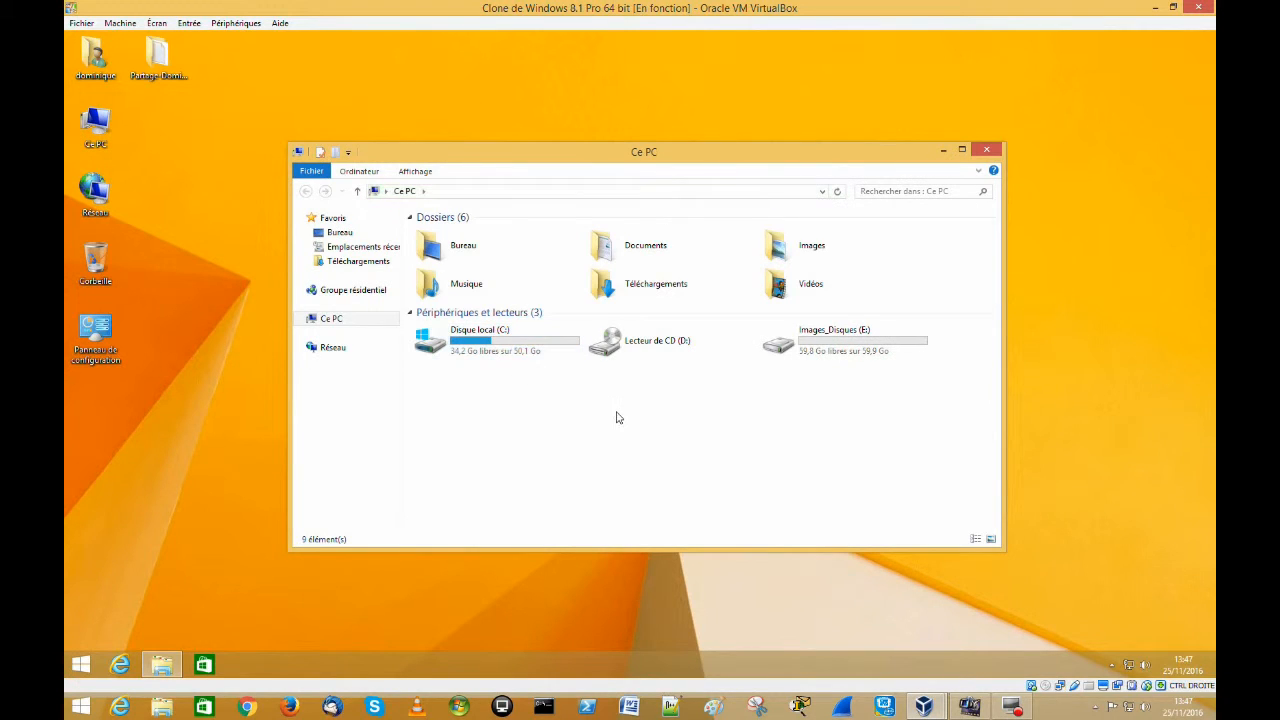
click(838, 345)
double_click(838, 345)
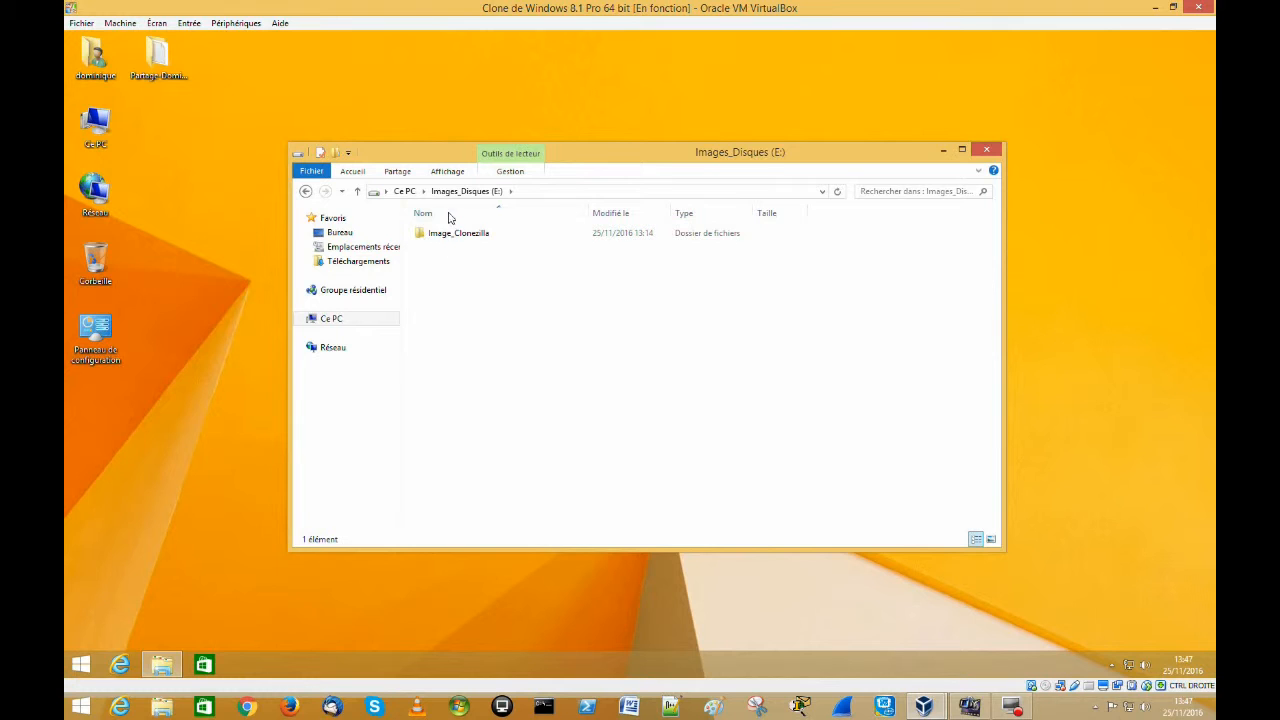
click(306, 193)
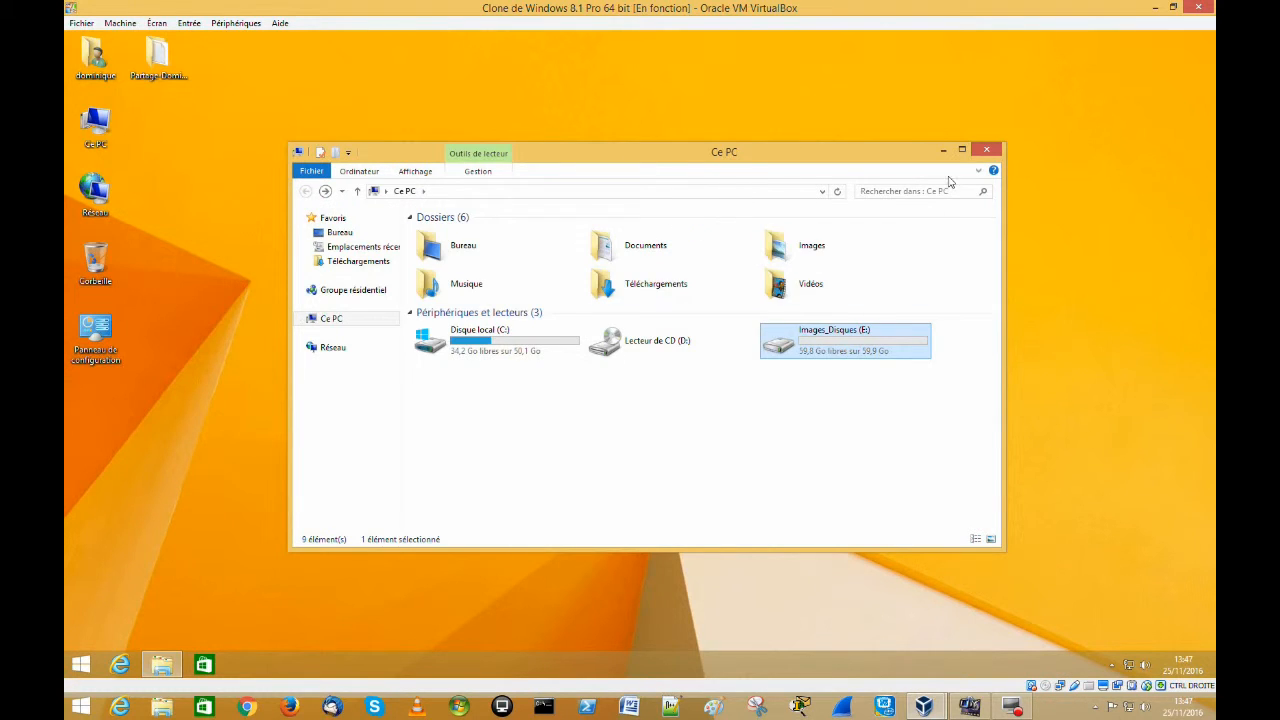
click(986, 150)
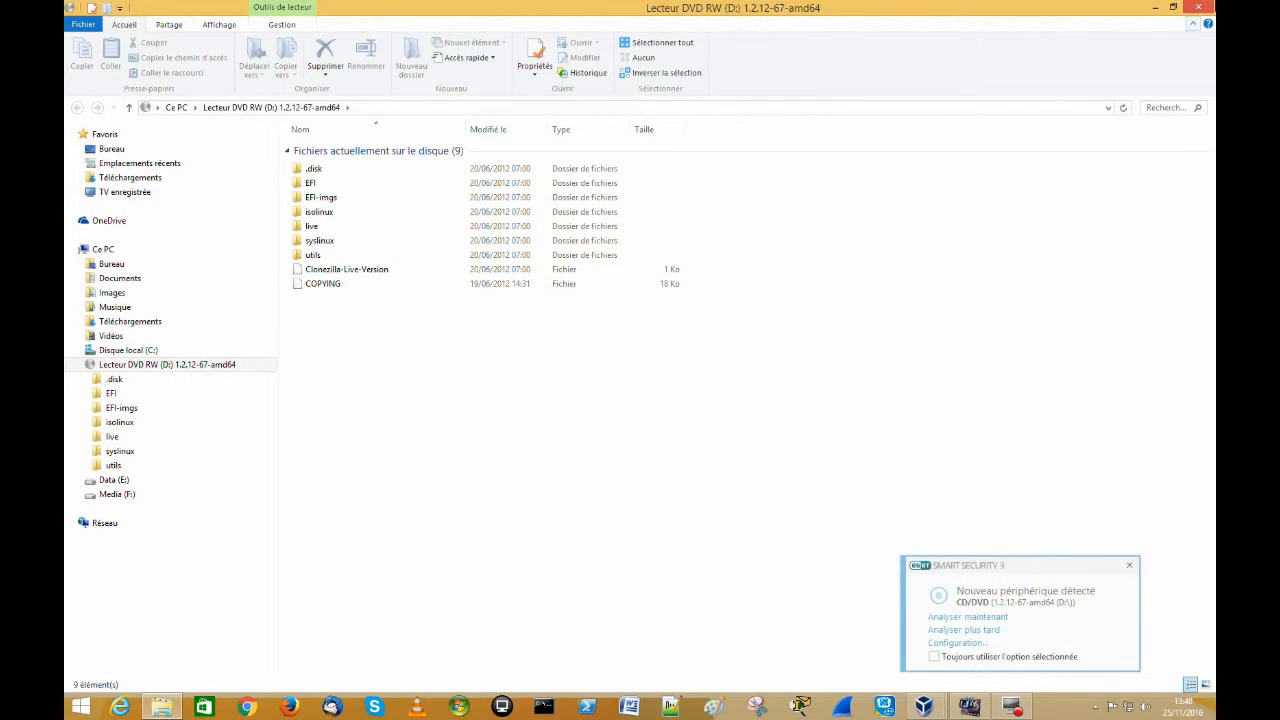
Step: Close the host's view of the Clonezilla disc and attach the host's D: optical drive to the virtual machine
click(1198, 7)
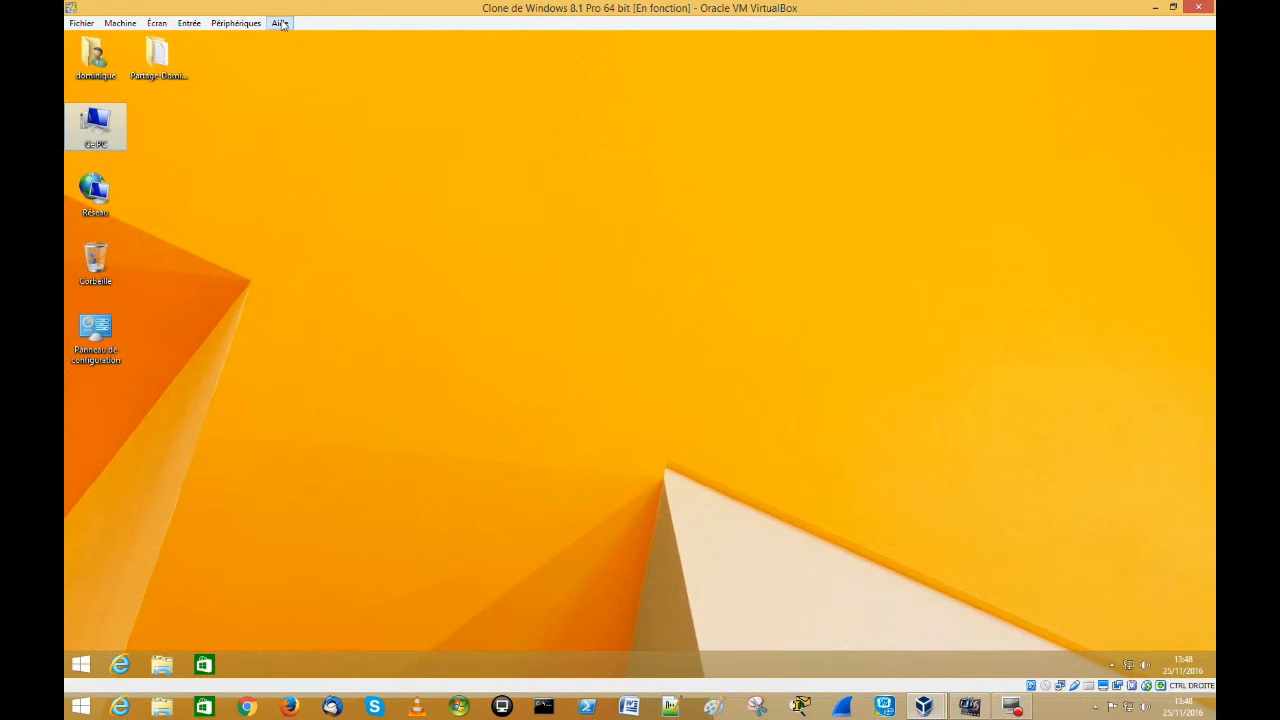
click(243, 23)
mouse_move(266, 45)
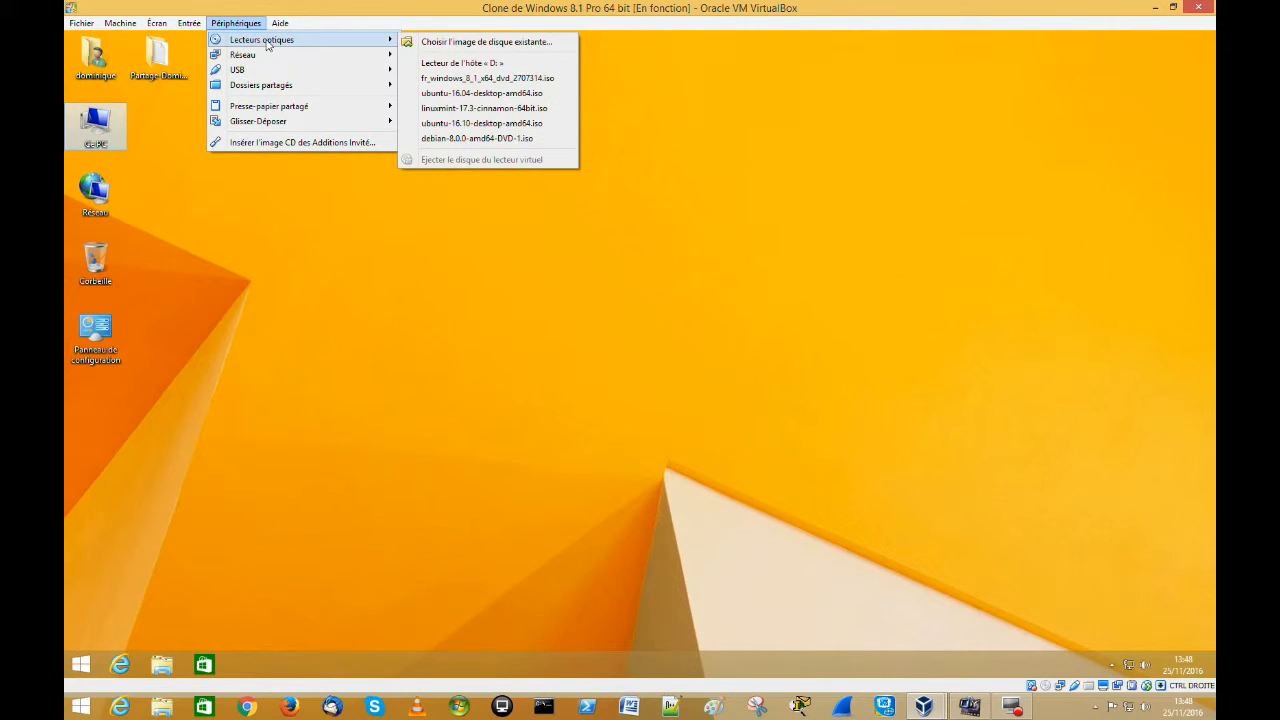
click(475, 64)
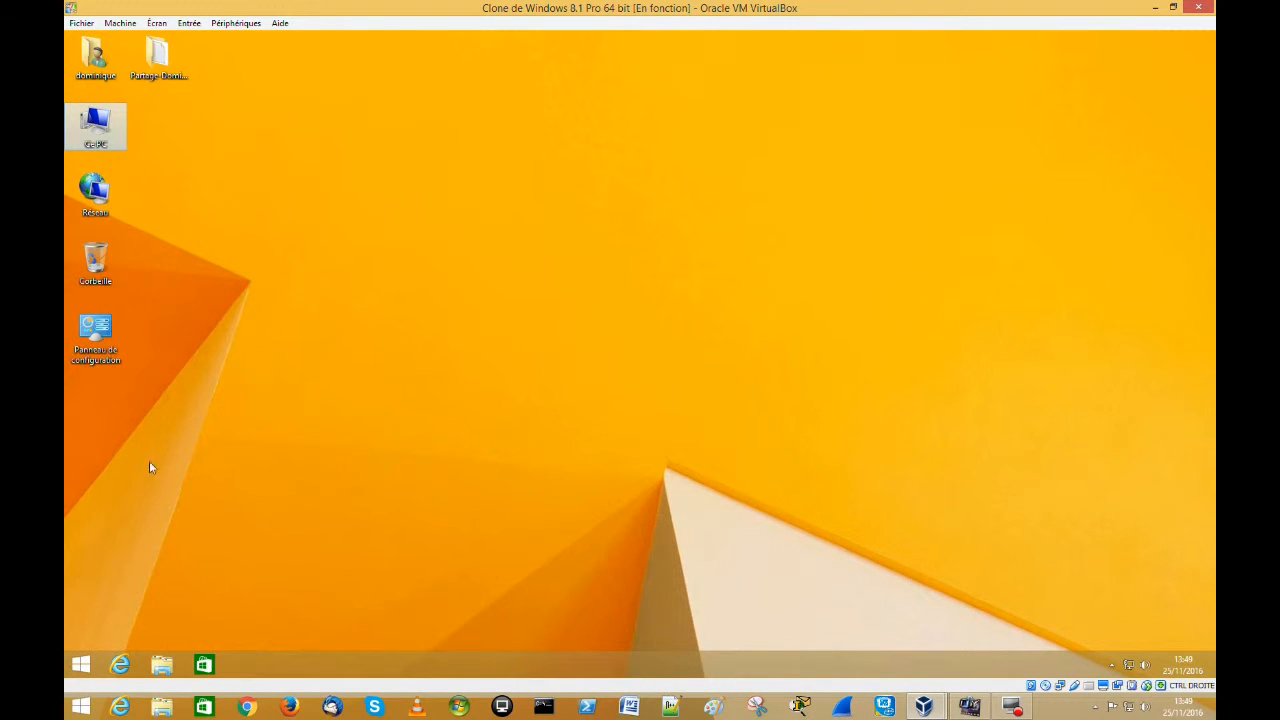
Step: Restart the guest Windows and boot Clonezilla live with the default settings, VGA 800x600
click(80, 664)
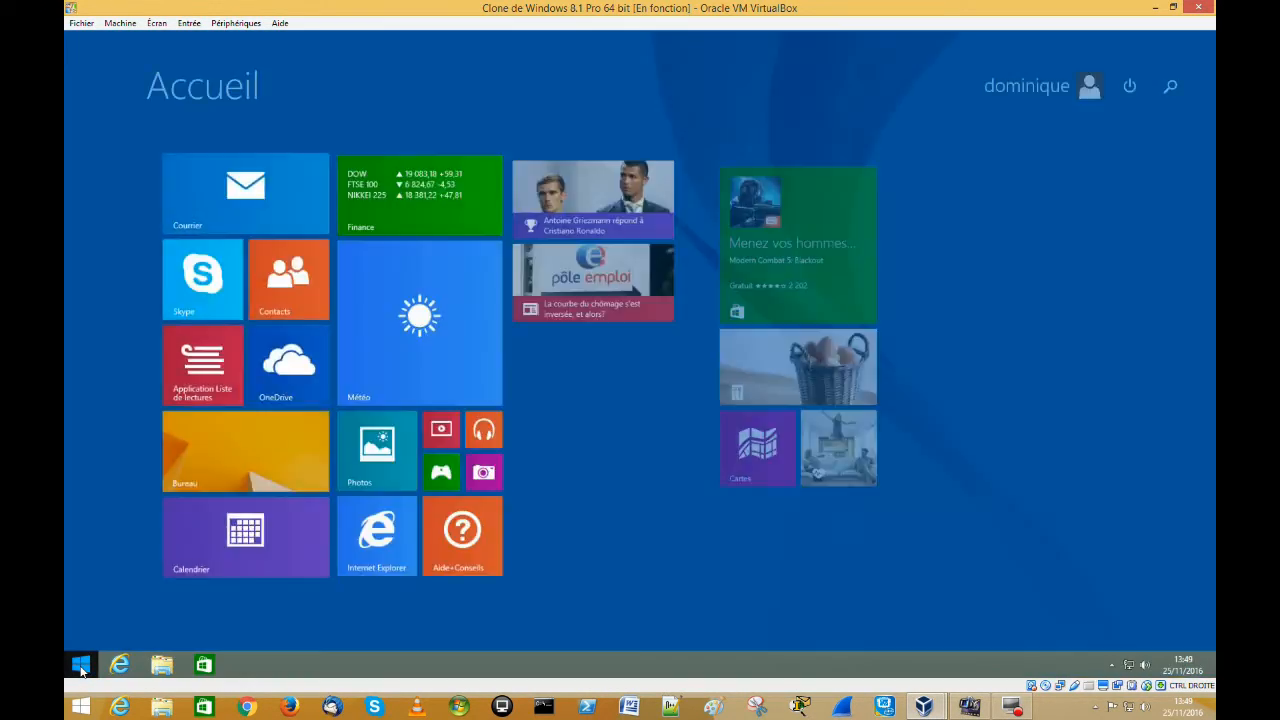
click(1129, 86)
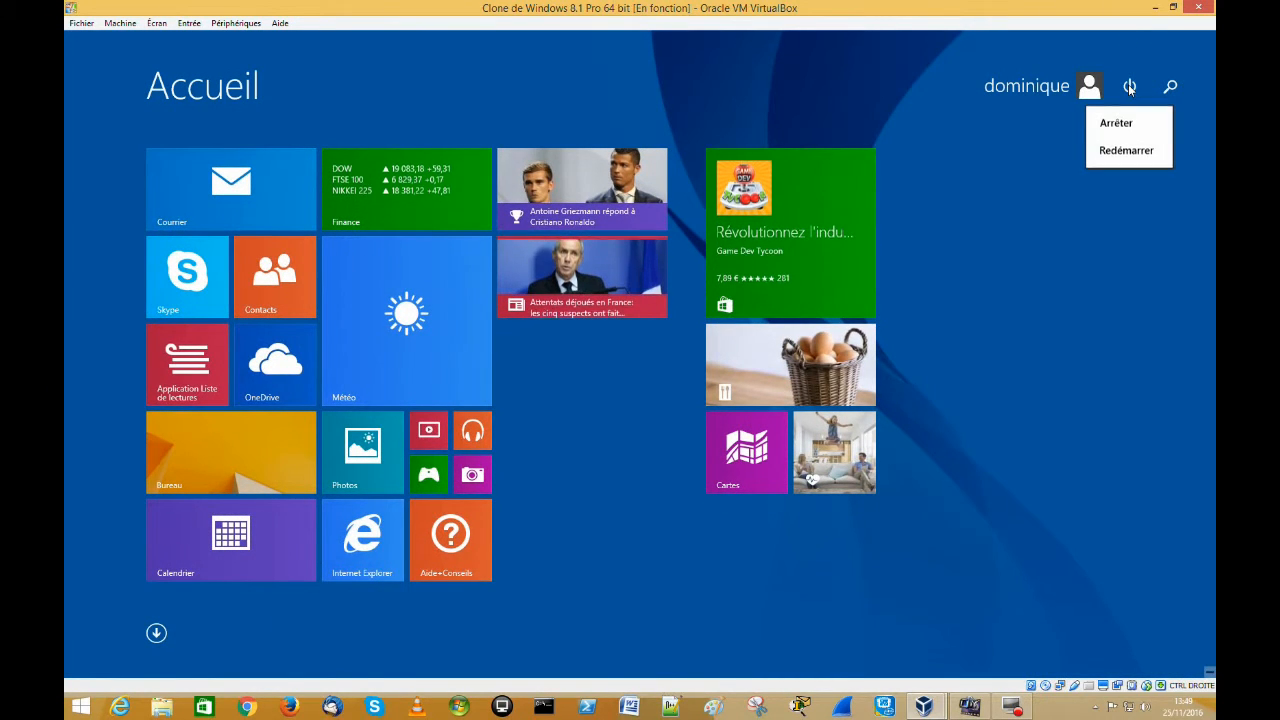
click(1124, 150)
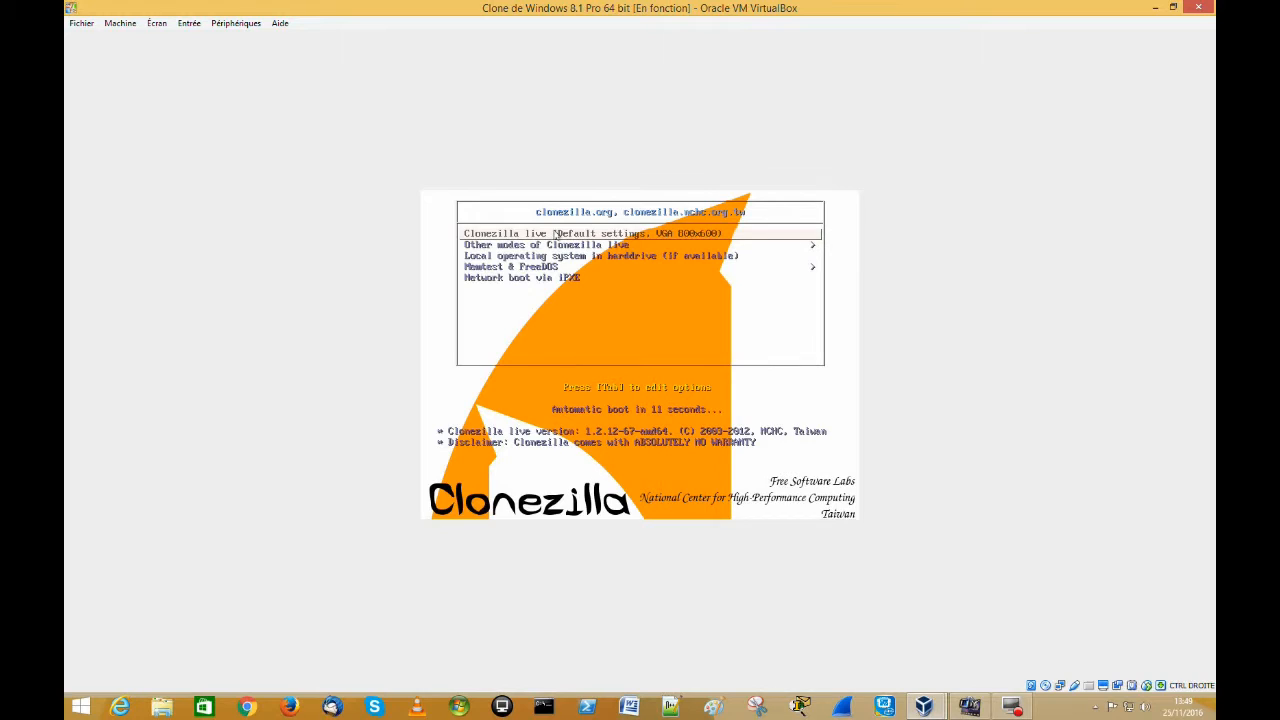
key(Return)
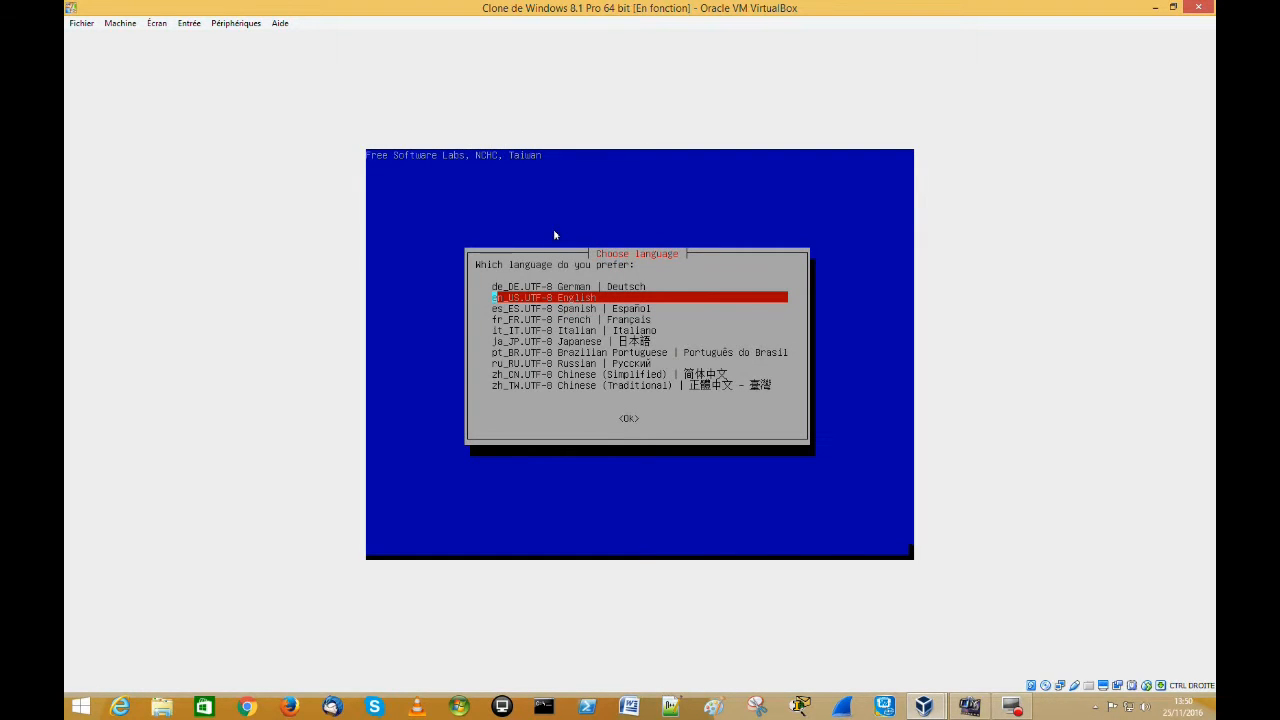
Step: Choose French (fr_FR.UTF-8) as the Clonezilla language and keep the keyboard layout unmodified
key(Down)
key(Down)
key(Down)
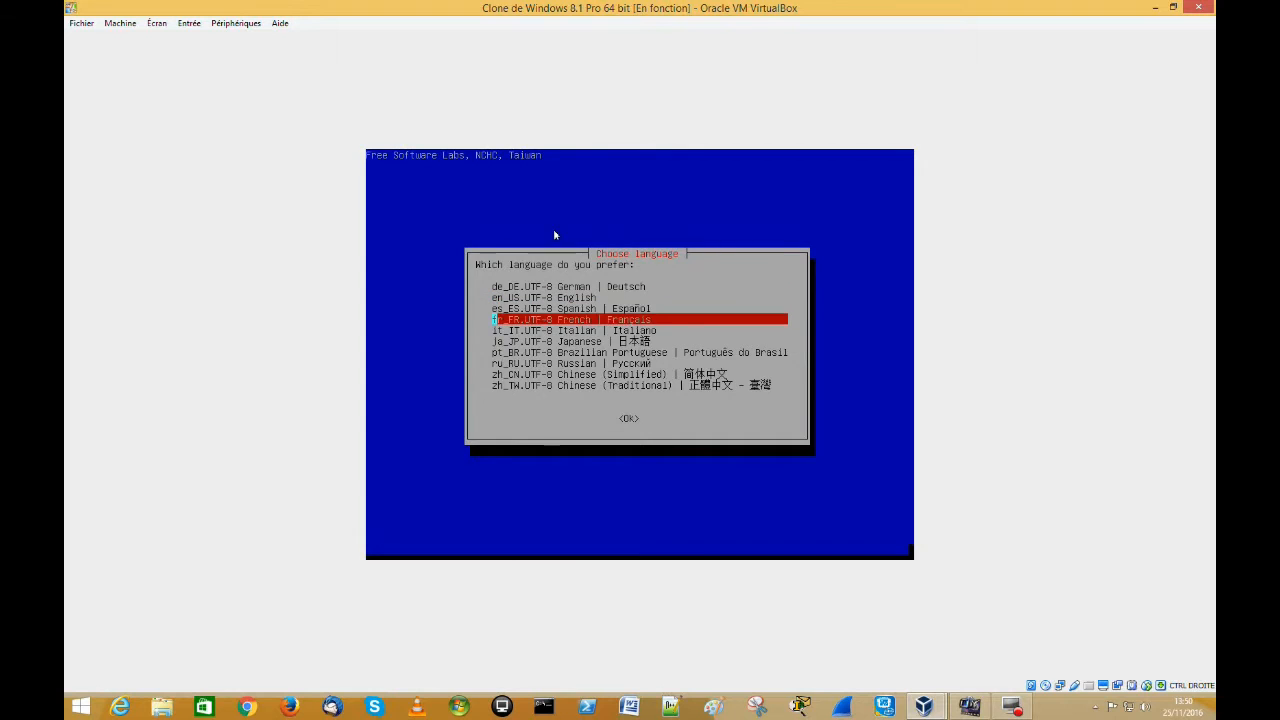
key(Up)
key(Tab)
key(Return)
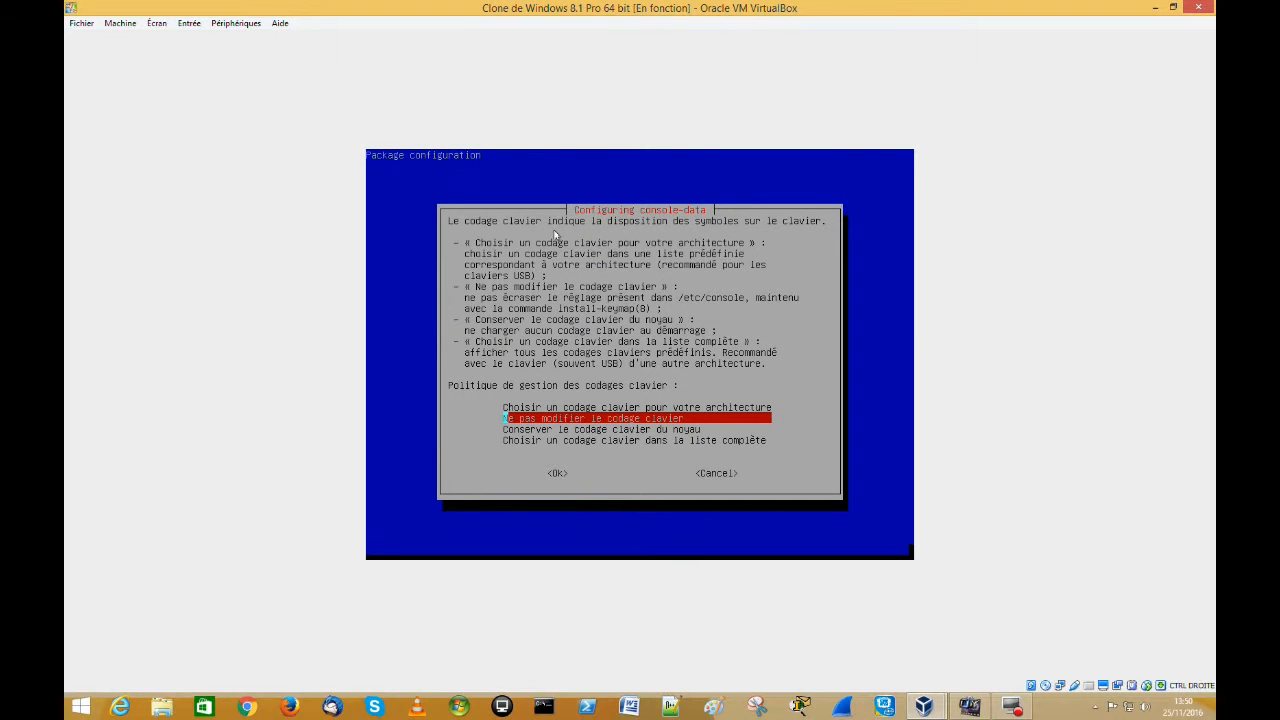
key(Tab)
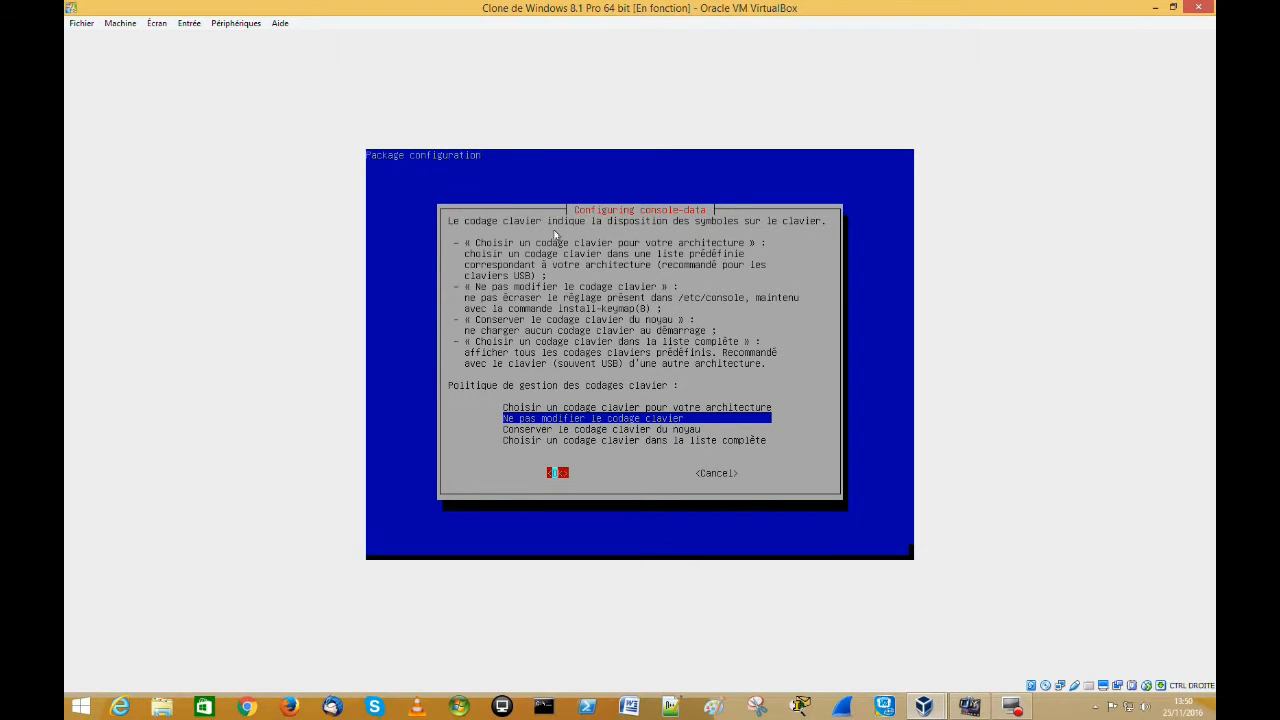
key(Return)
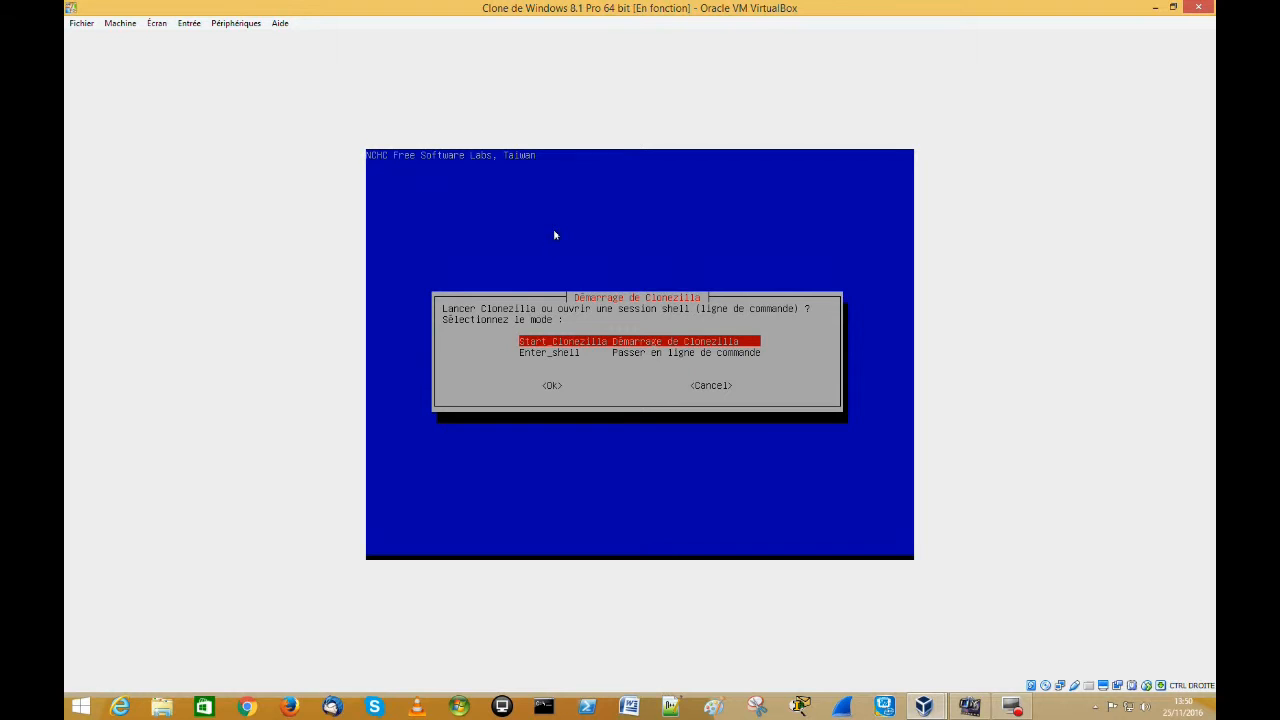
Step: Launch Clonezilla with Start_Clonezilla and select the device-image mode
key(Tab)
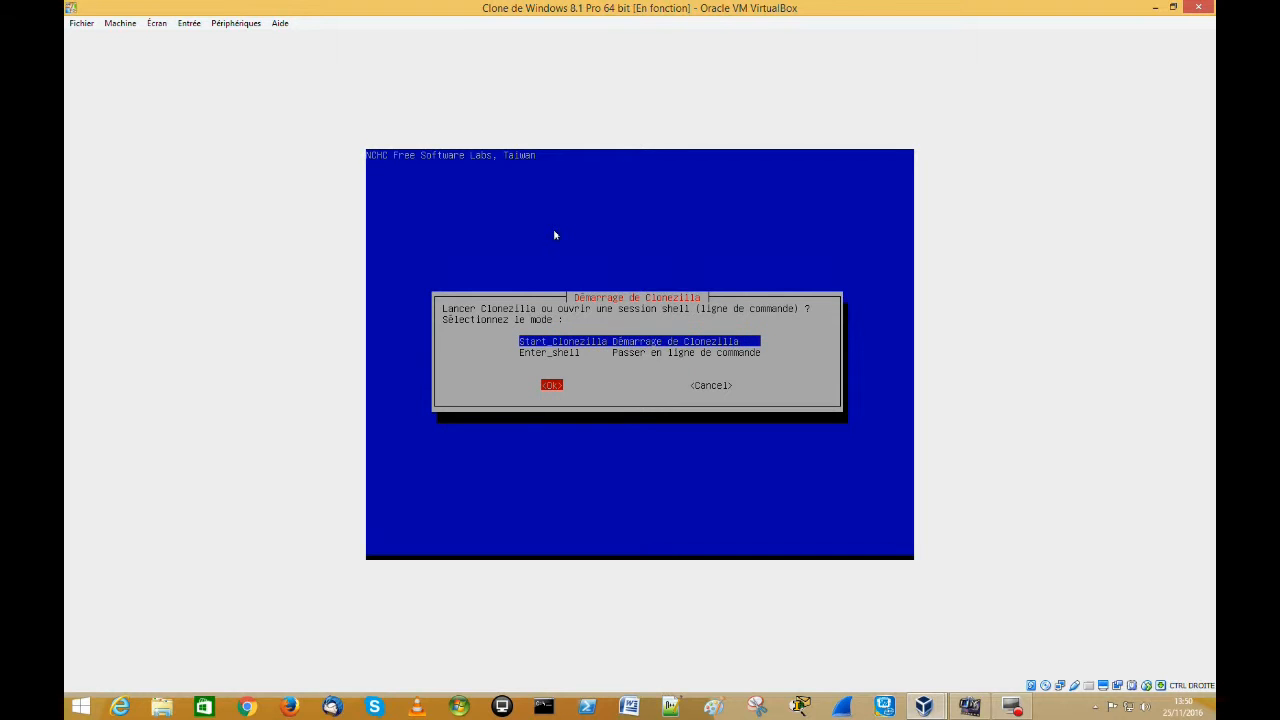
key(Return)
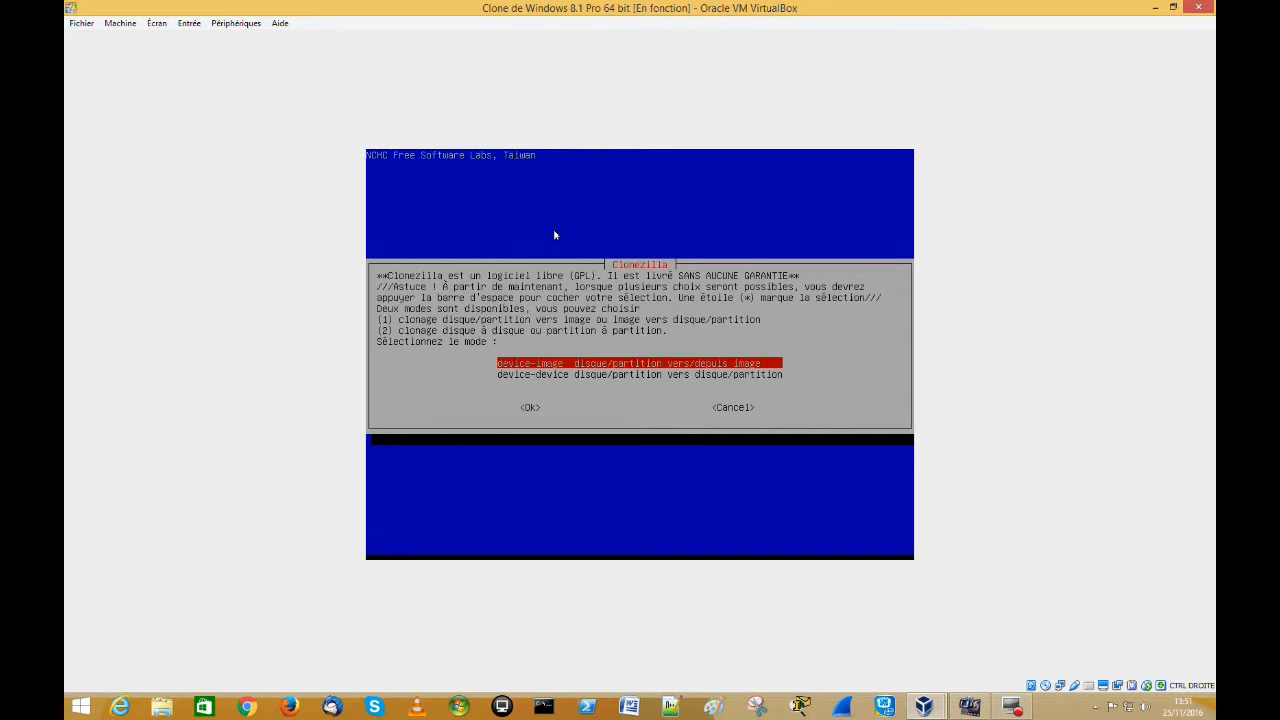
key(Tab)
key(Return)
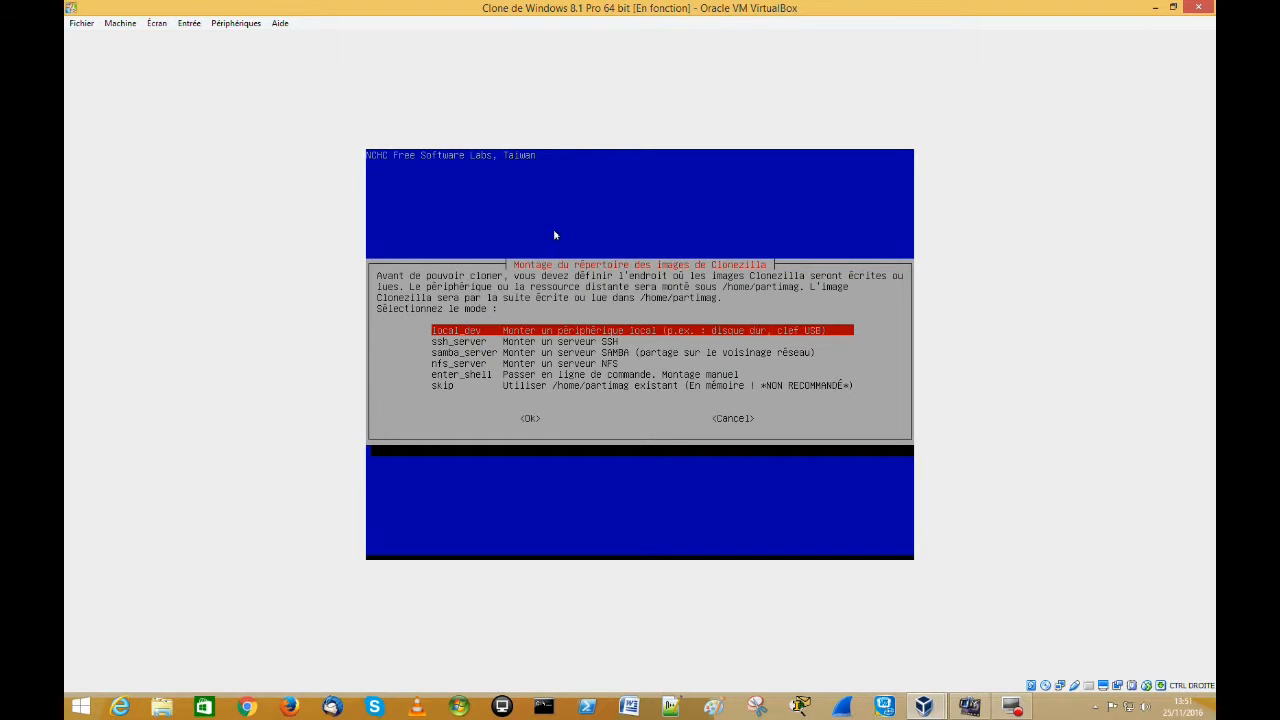
Step: Use a local device (local_dev) for the image repository and mount the 64.4GB sdb1 Images_Disqu partition
key(Tab)
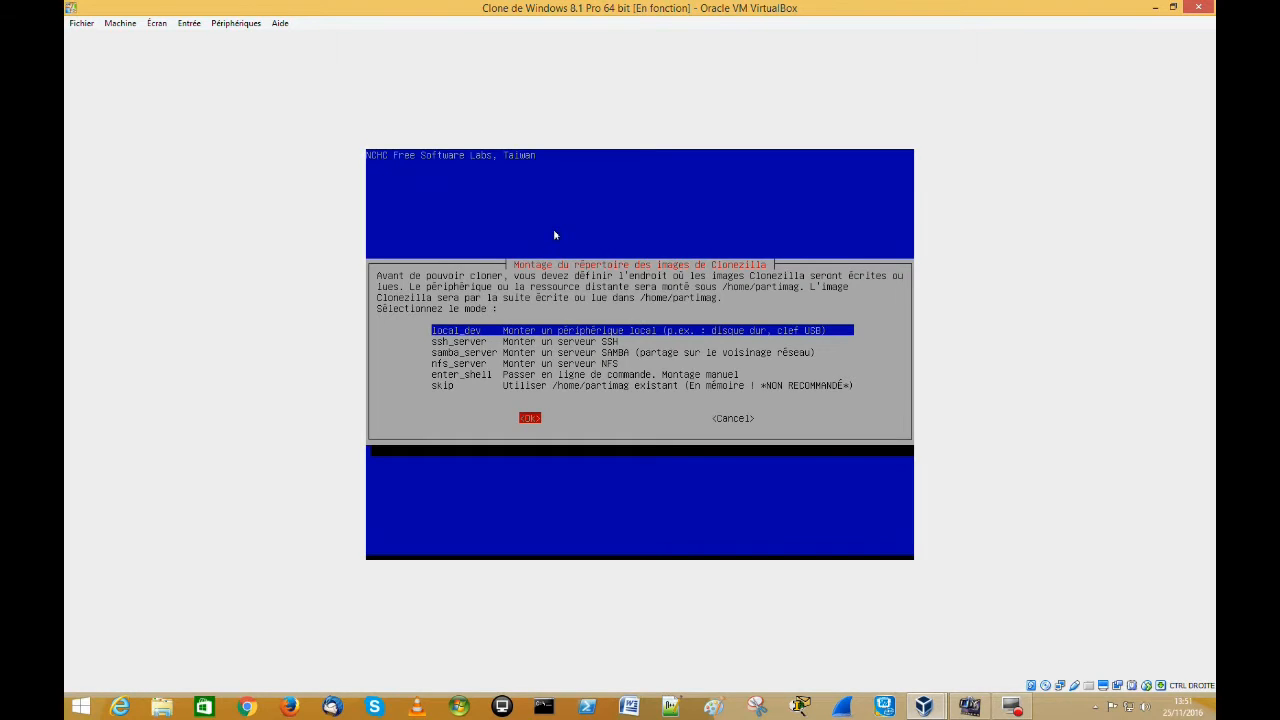
key(Return)
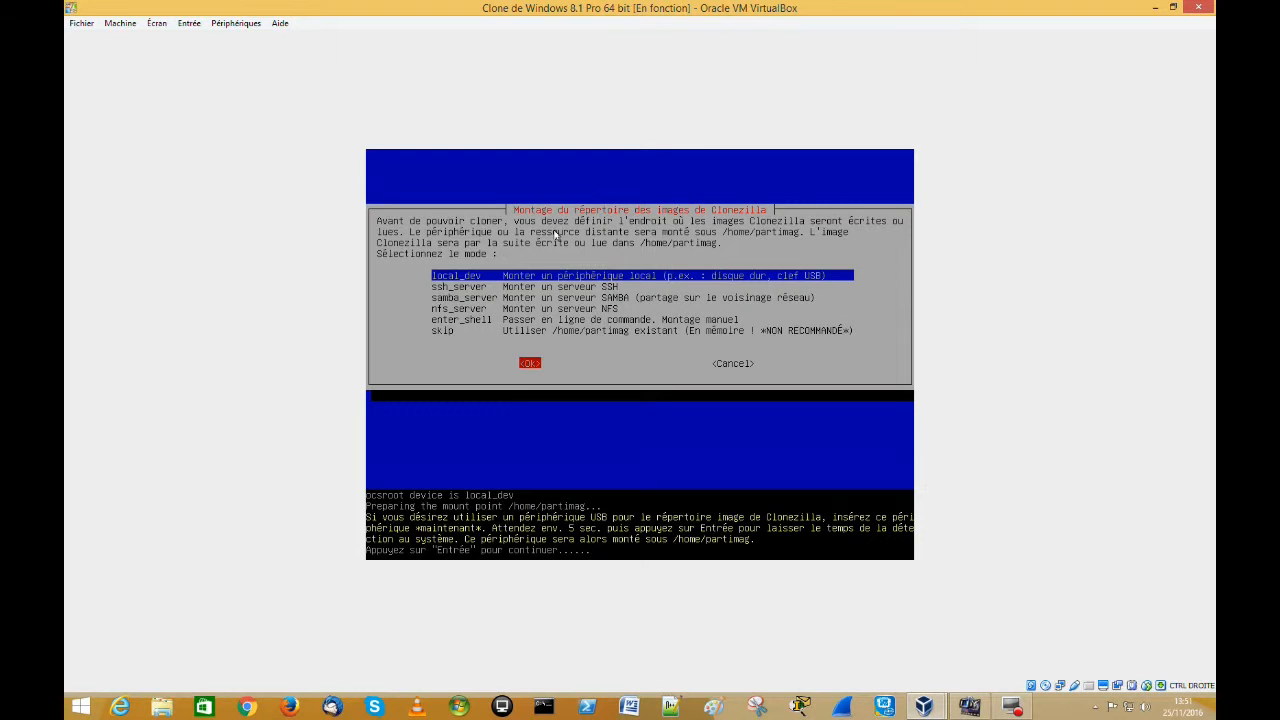
key(Return)
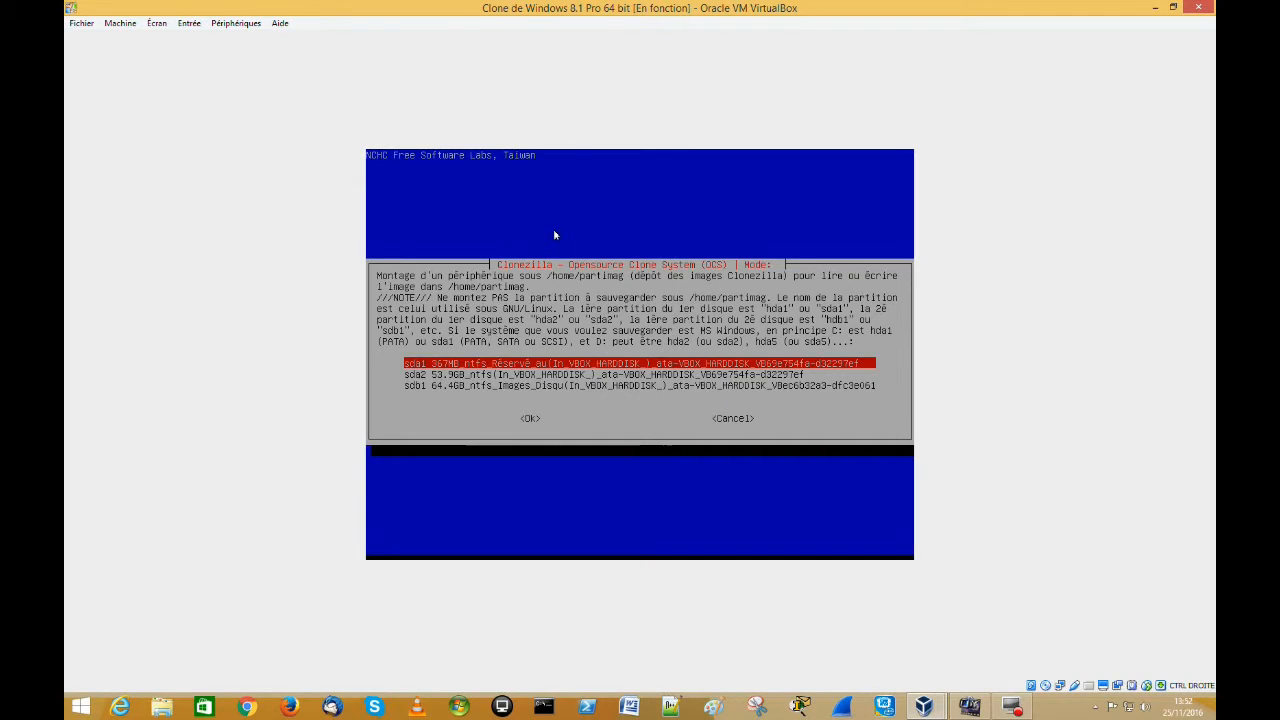
key(Down)
key(Down)
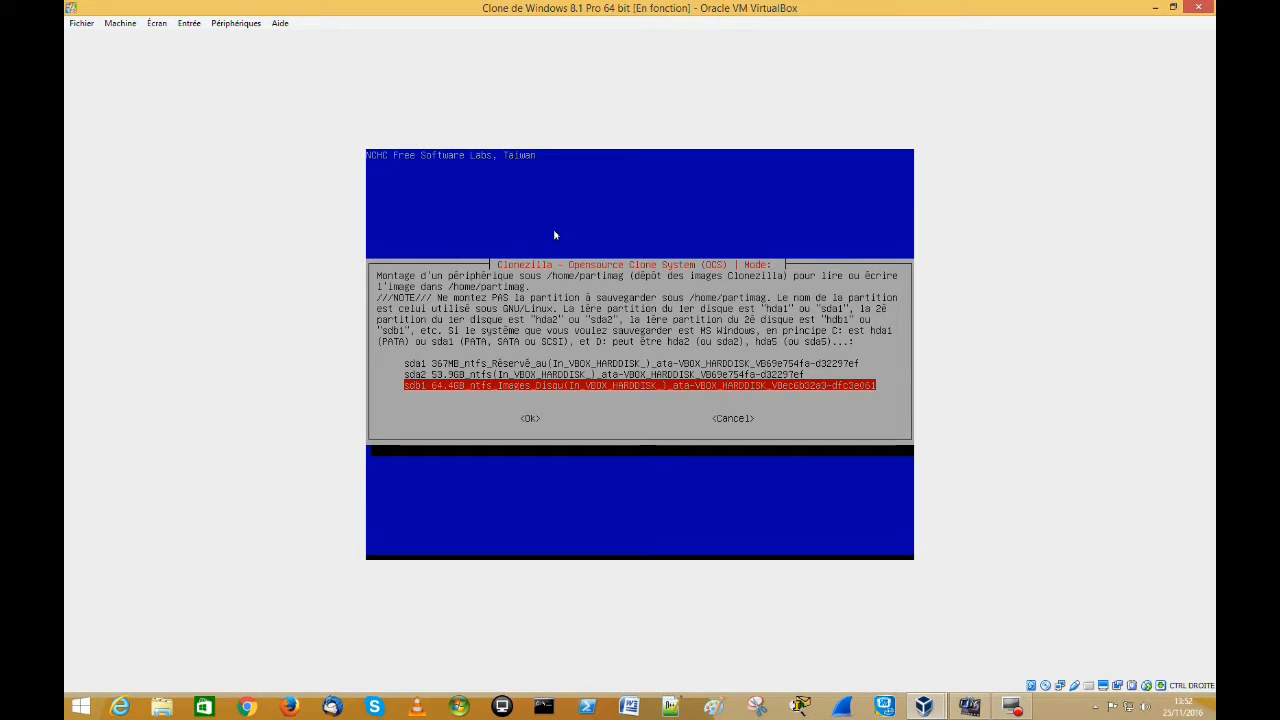
key(Tab)
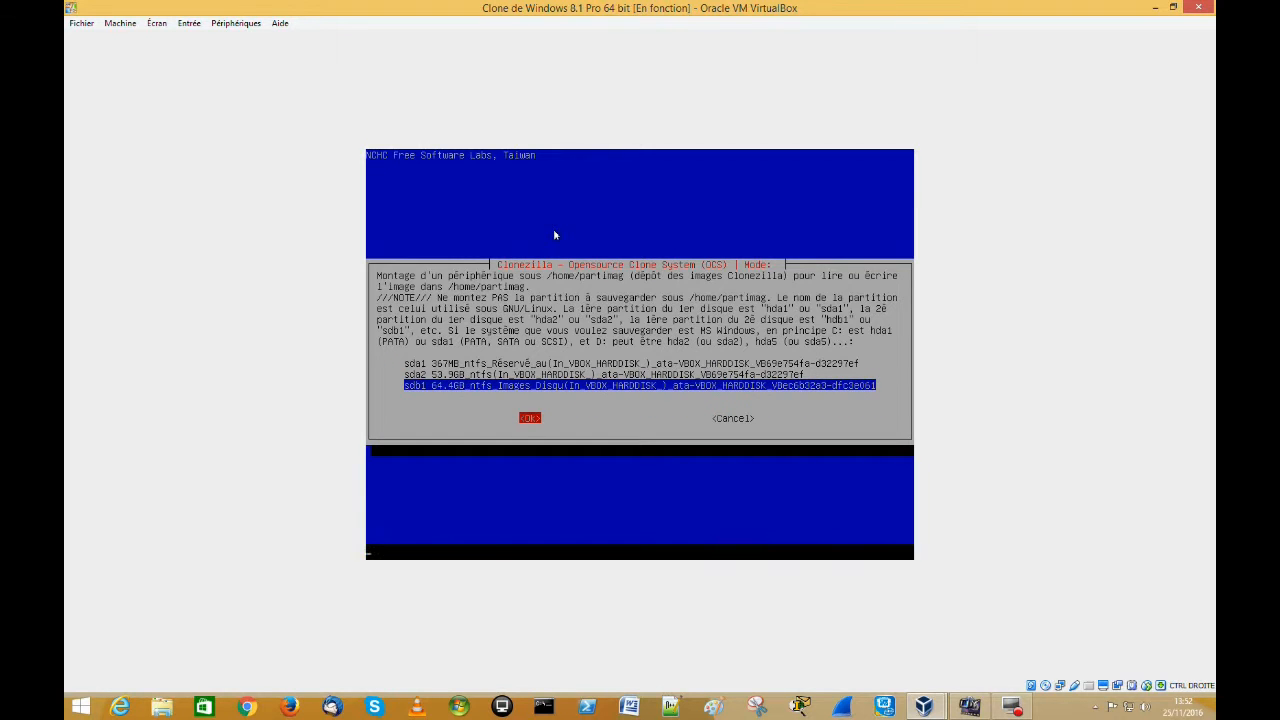
key(Return)
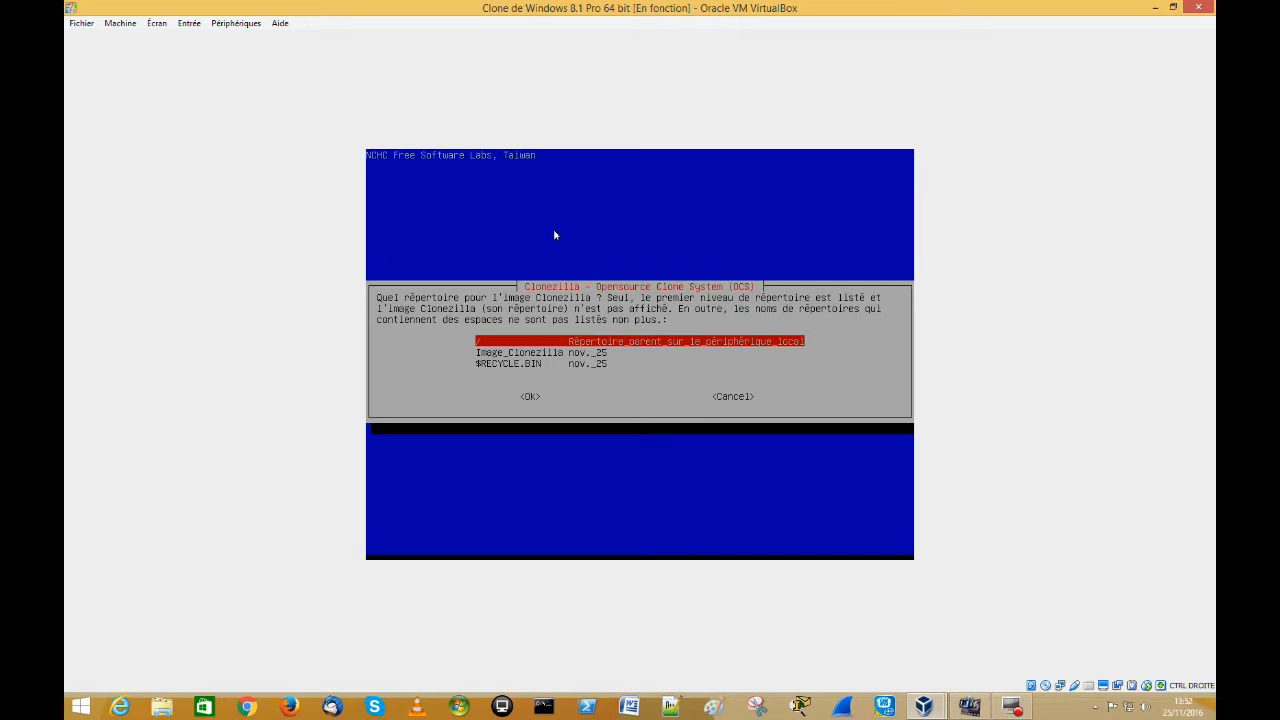
Step: Set Image_Clonezilla as the directory for Clonezilla images and run the wizard in Beginner mode
key(Down)
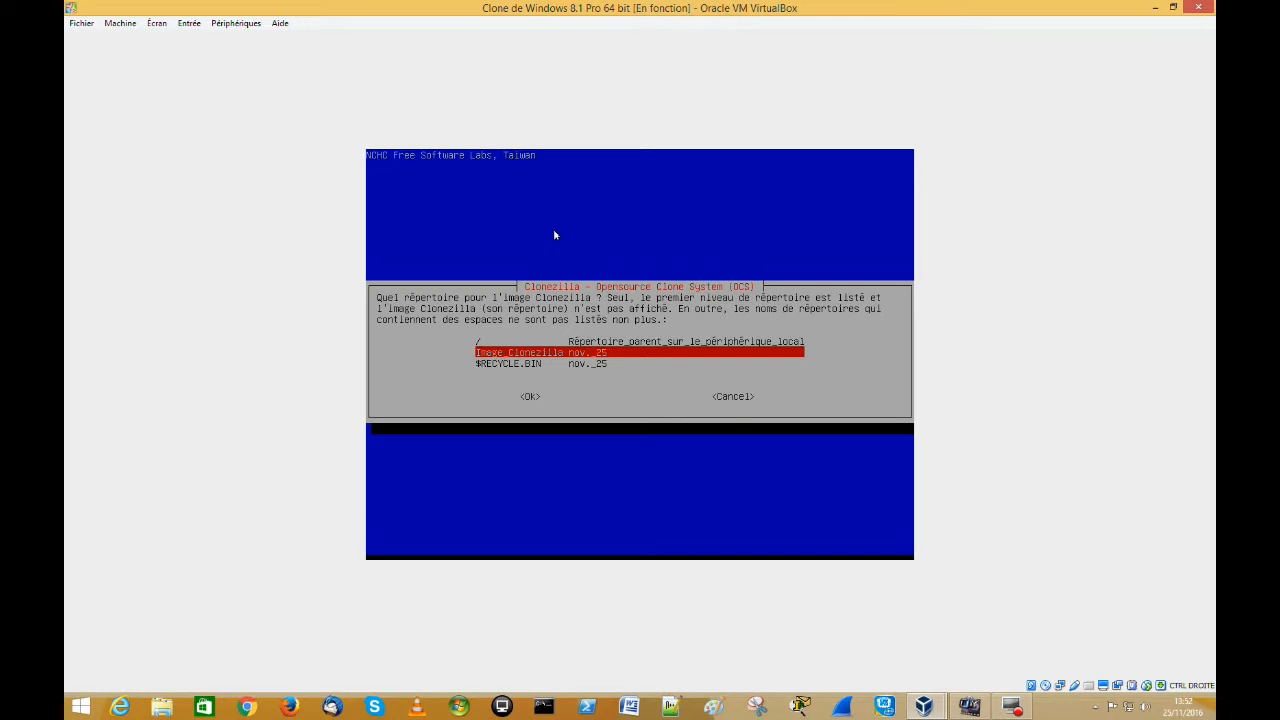
key(Tab)
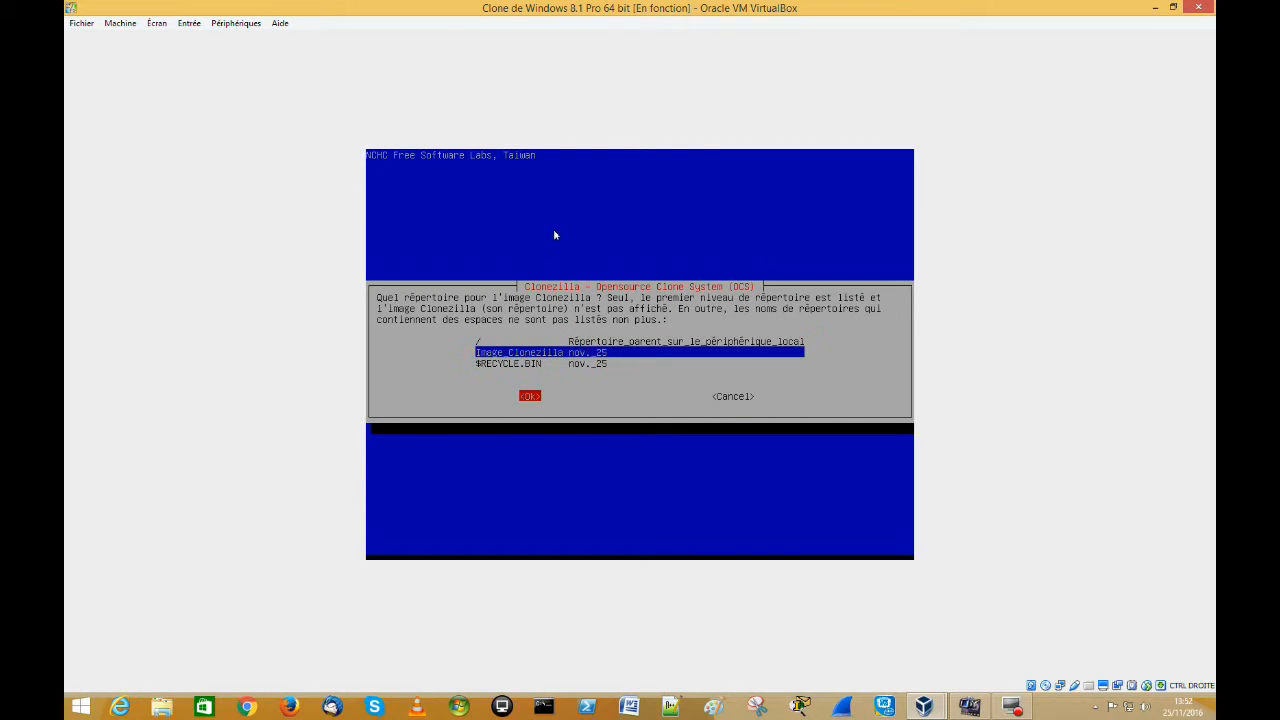
key(Return)
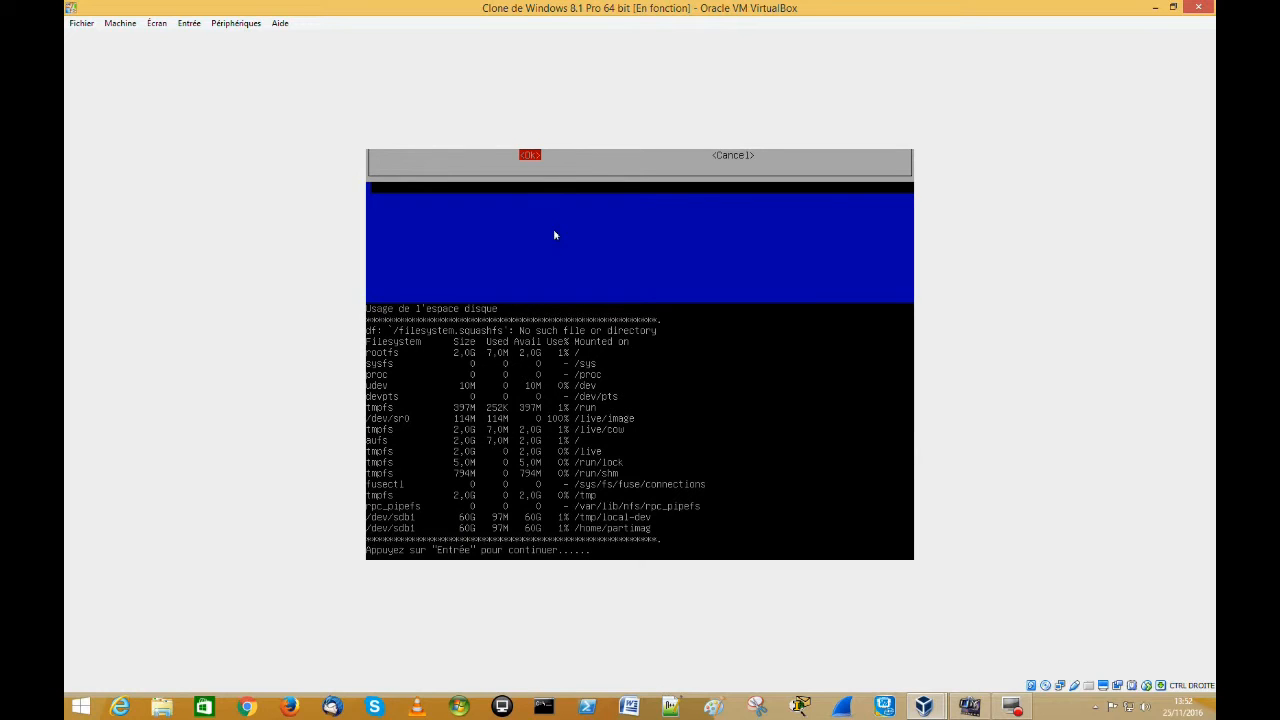
key(Return)
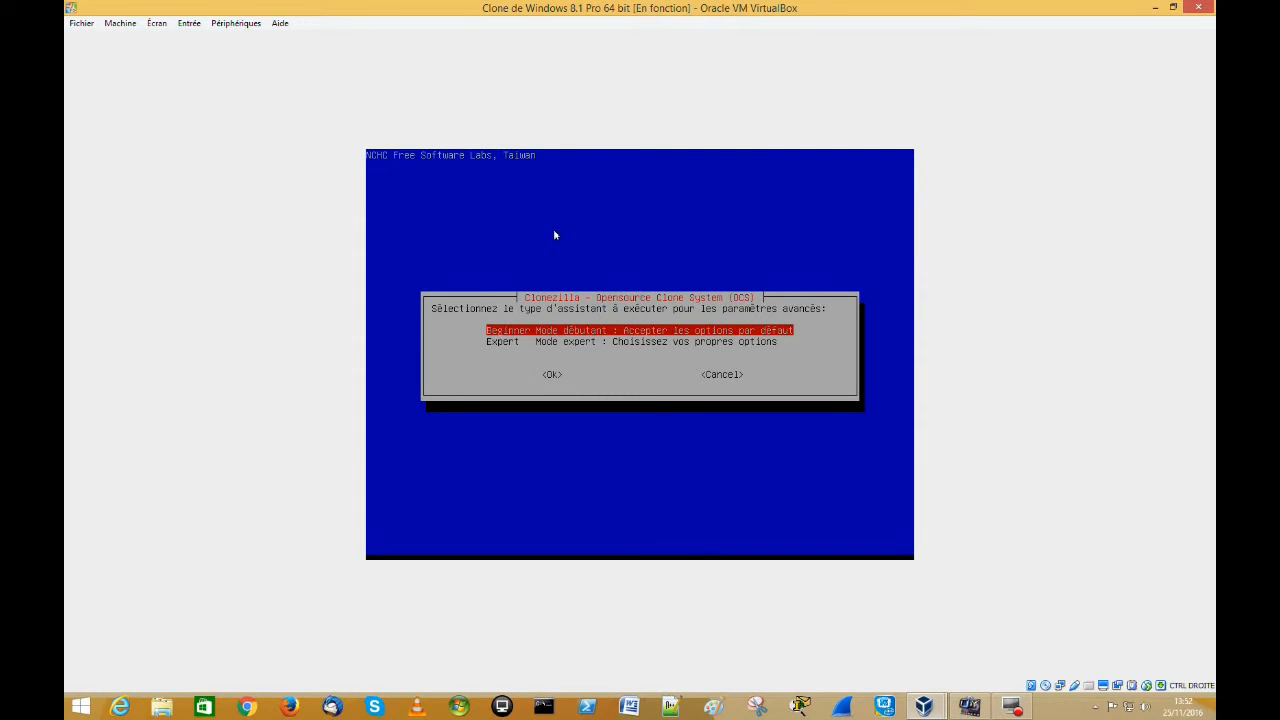
key(Tab)
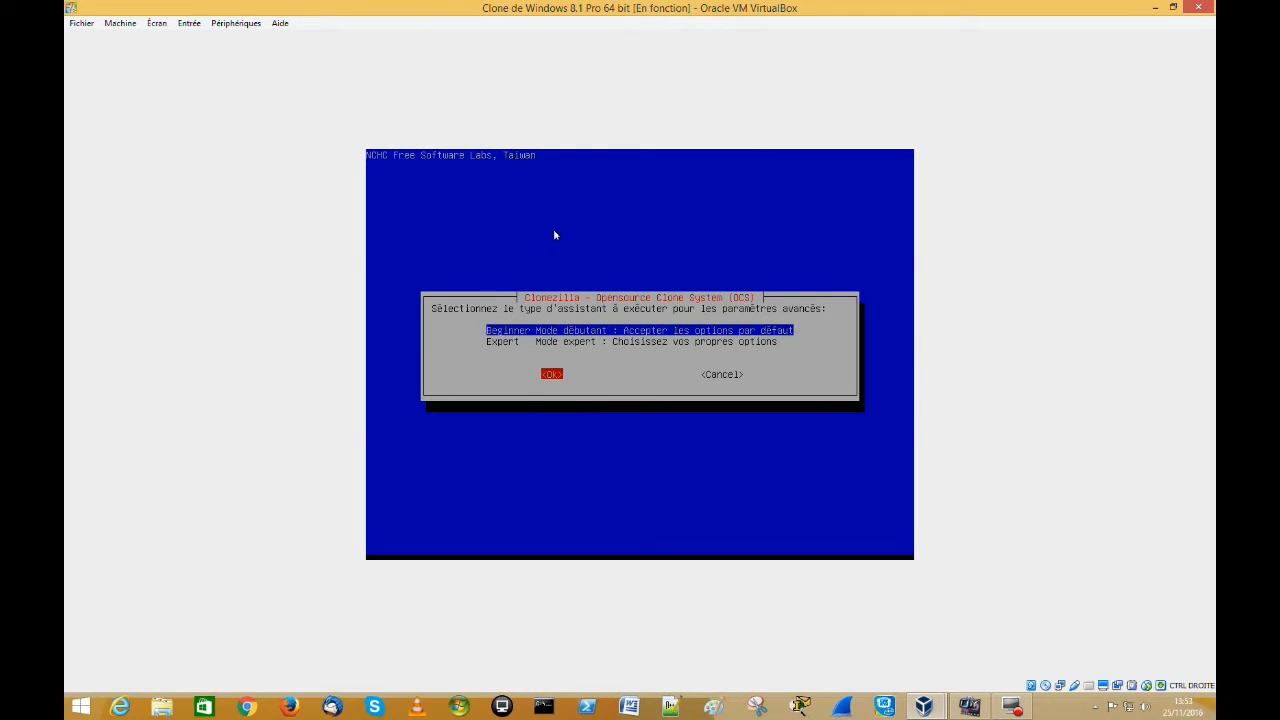
key(Return)
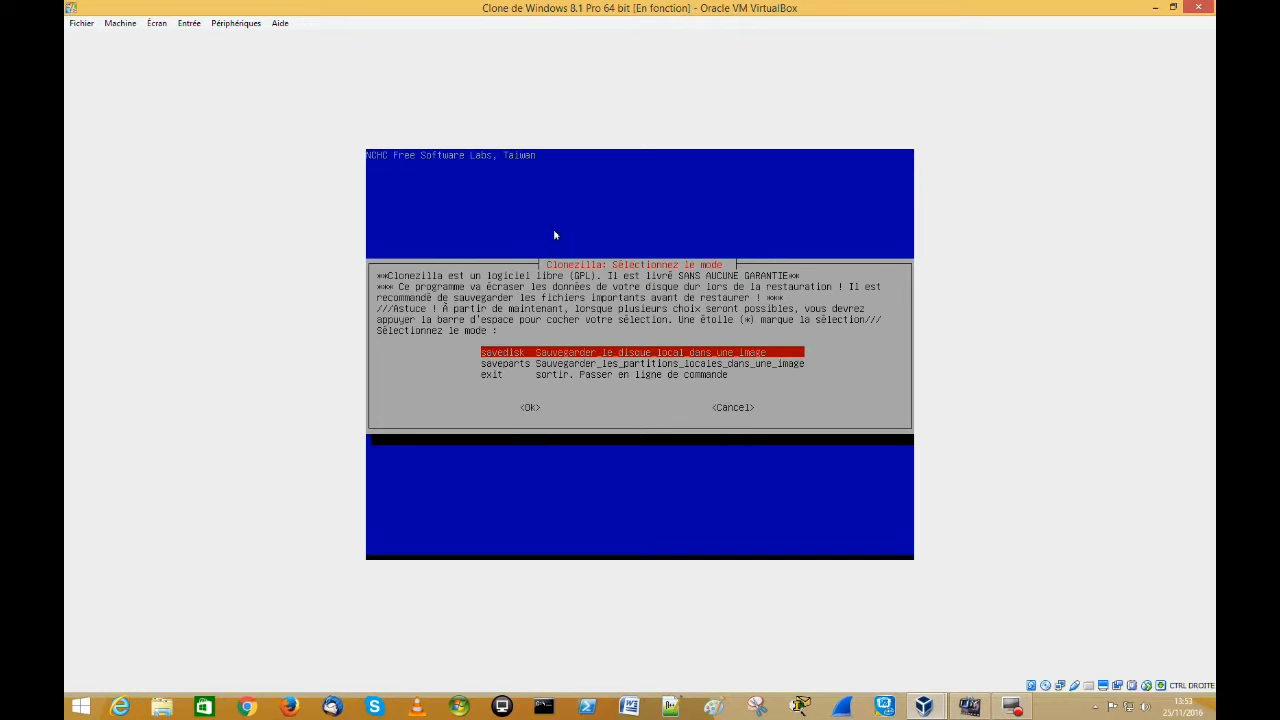
key(Tab)
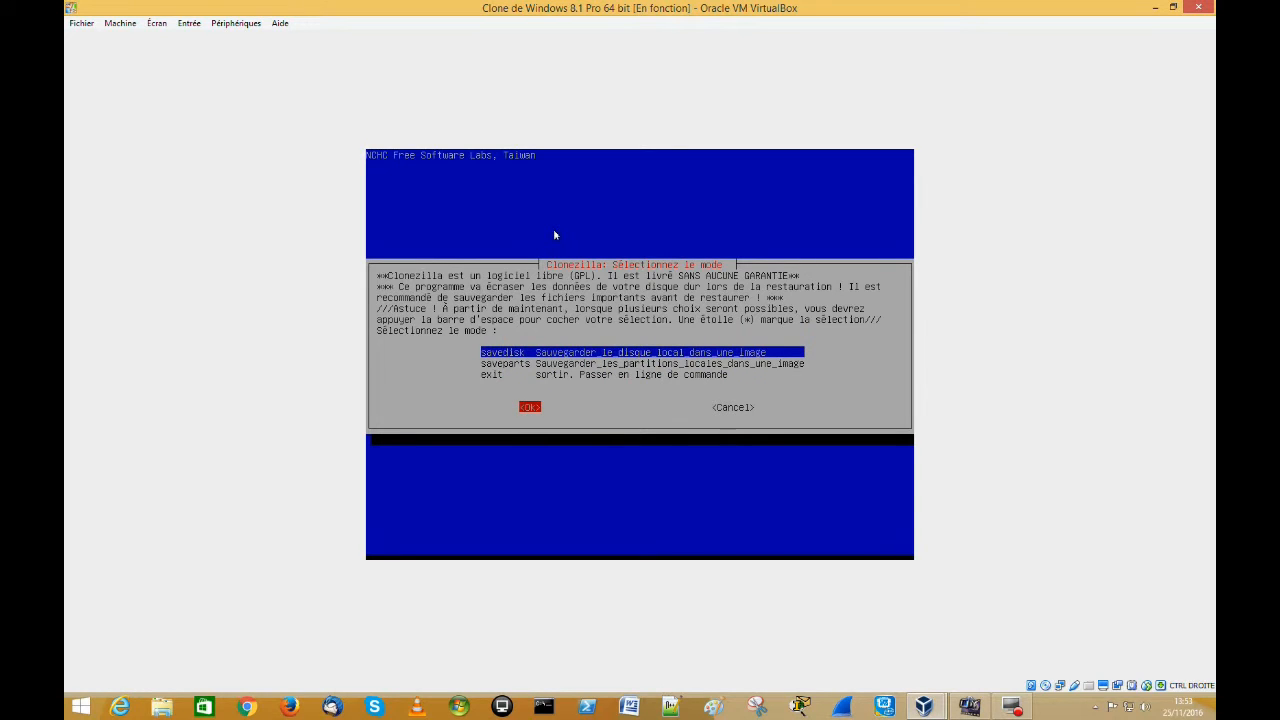
key(Return)
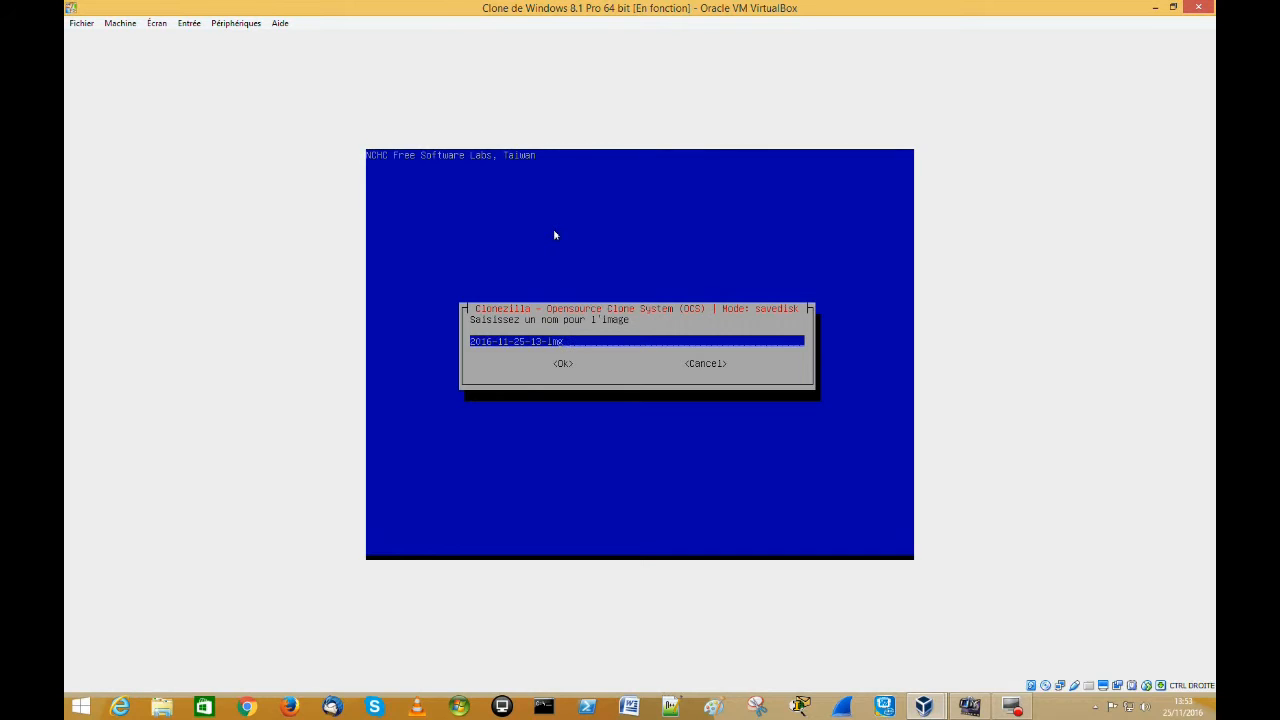
key(Tab)
key(Return)
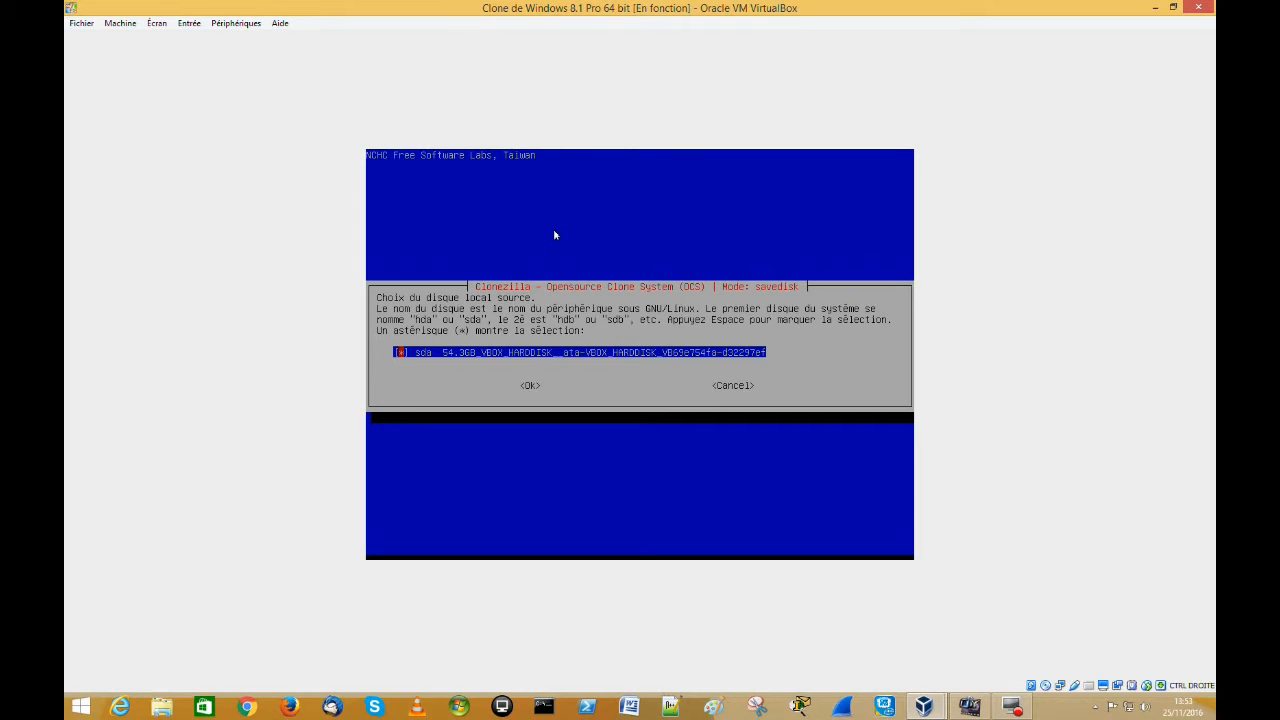
key(Tab)
key(Return)
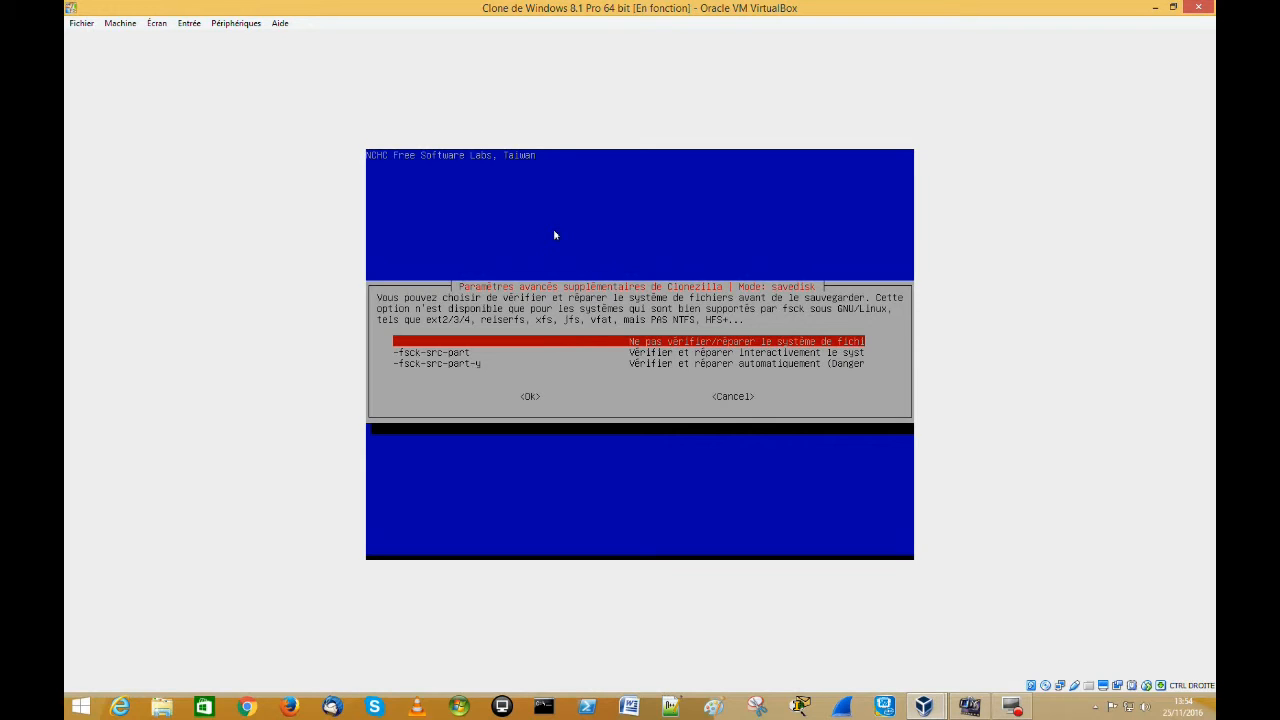
Step: Skip checking and repairing the source file system, and choose not to verify the saved image (-sc)
key(Tab)
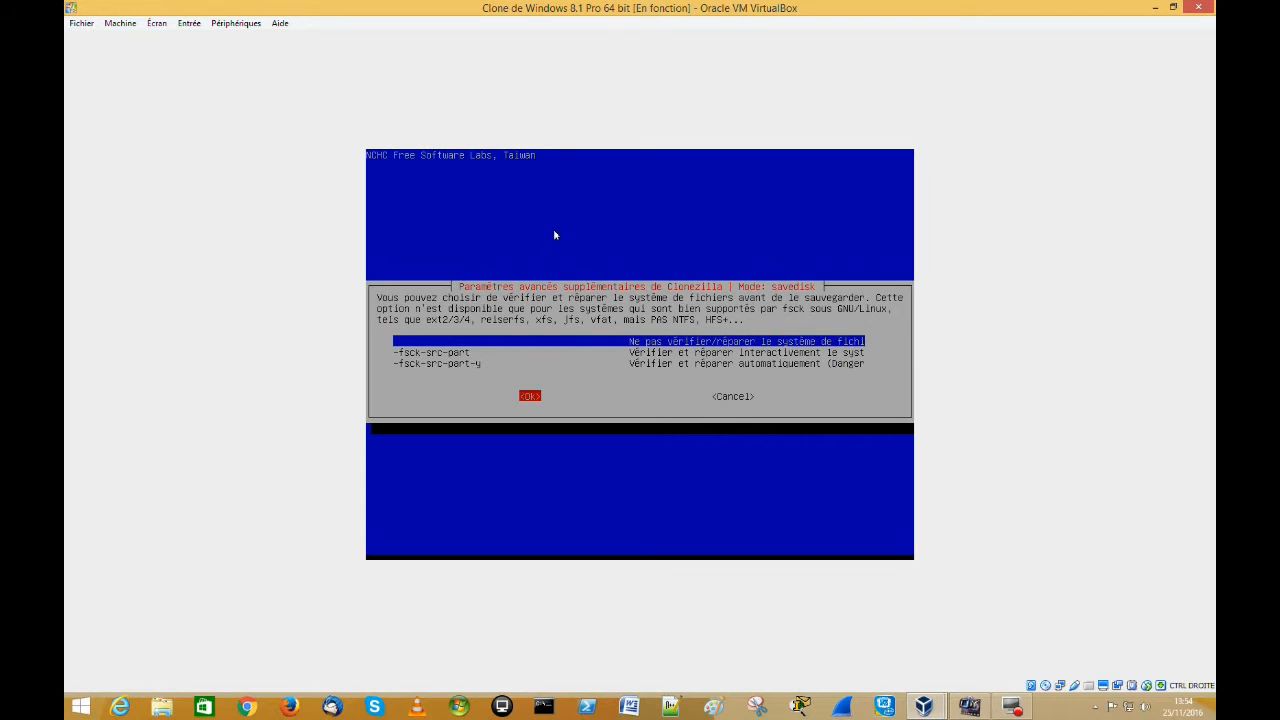
key(Return)
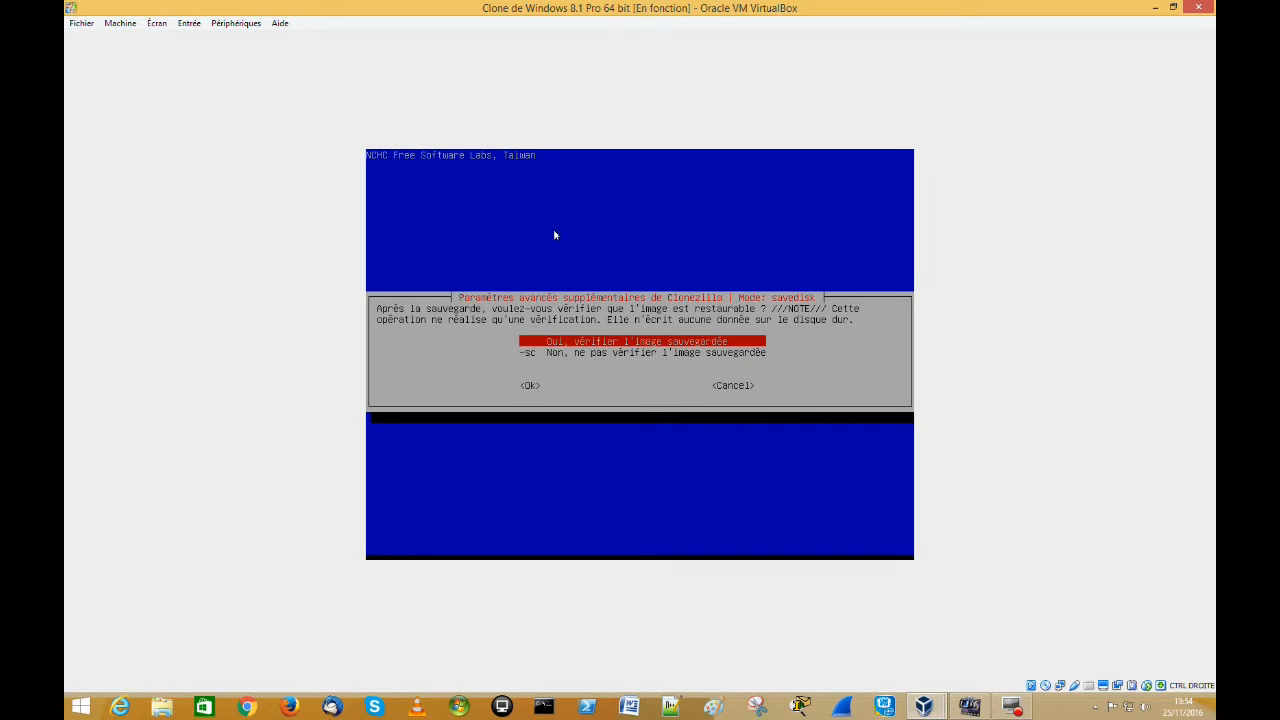
key(Down)
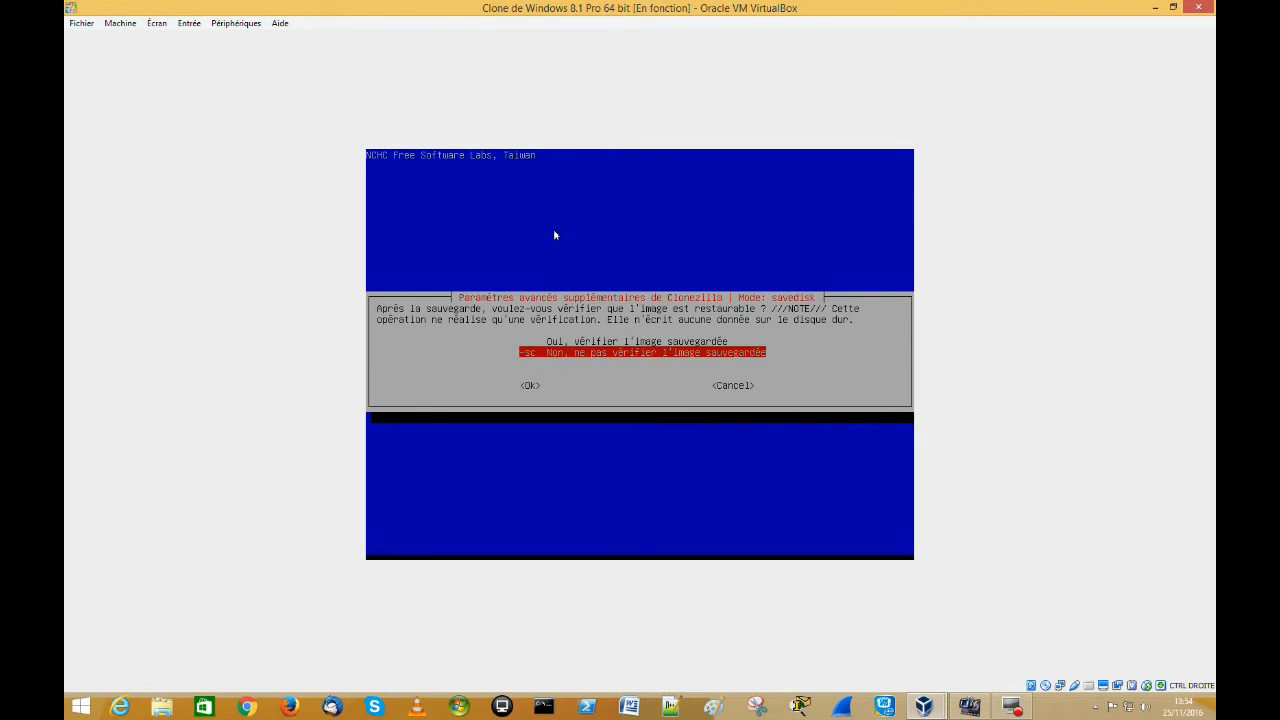
key(Tab)
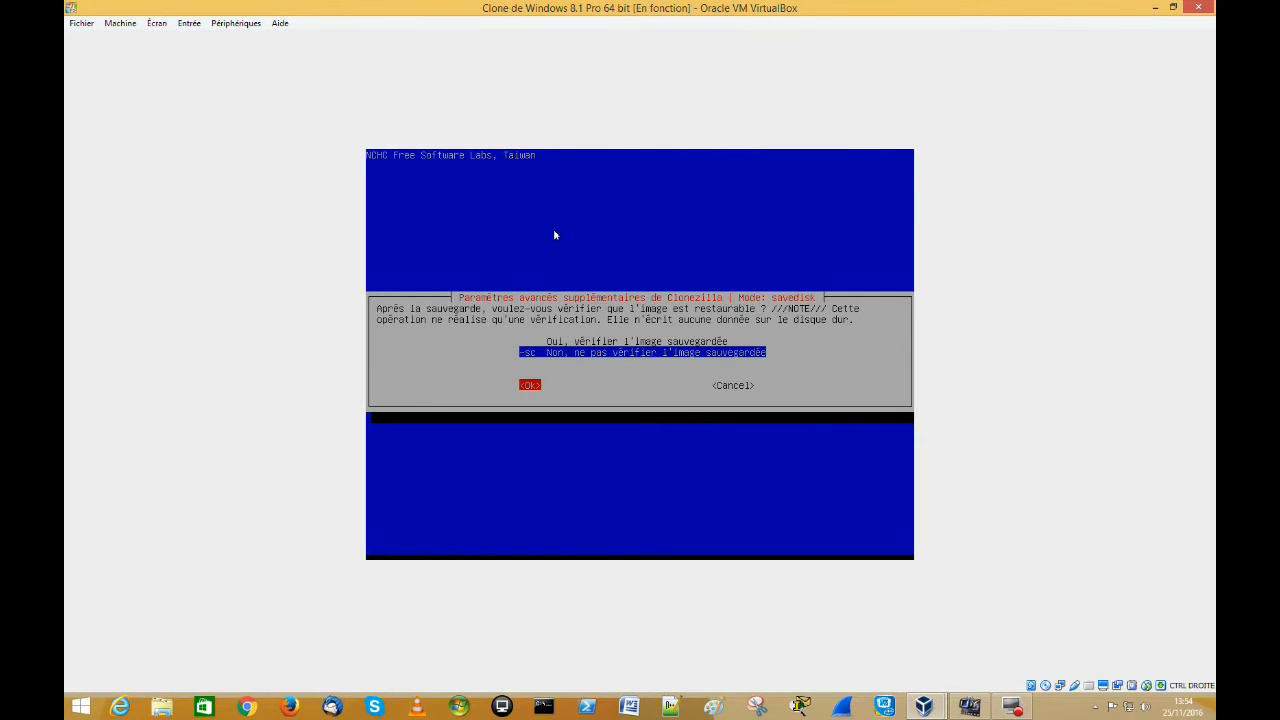
key(Return)
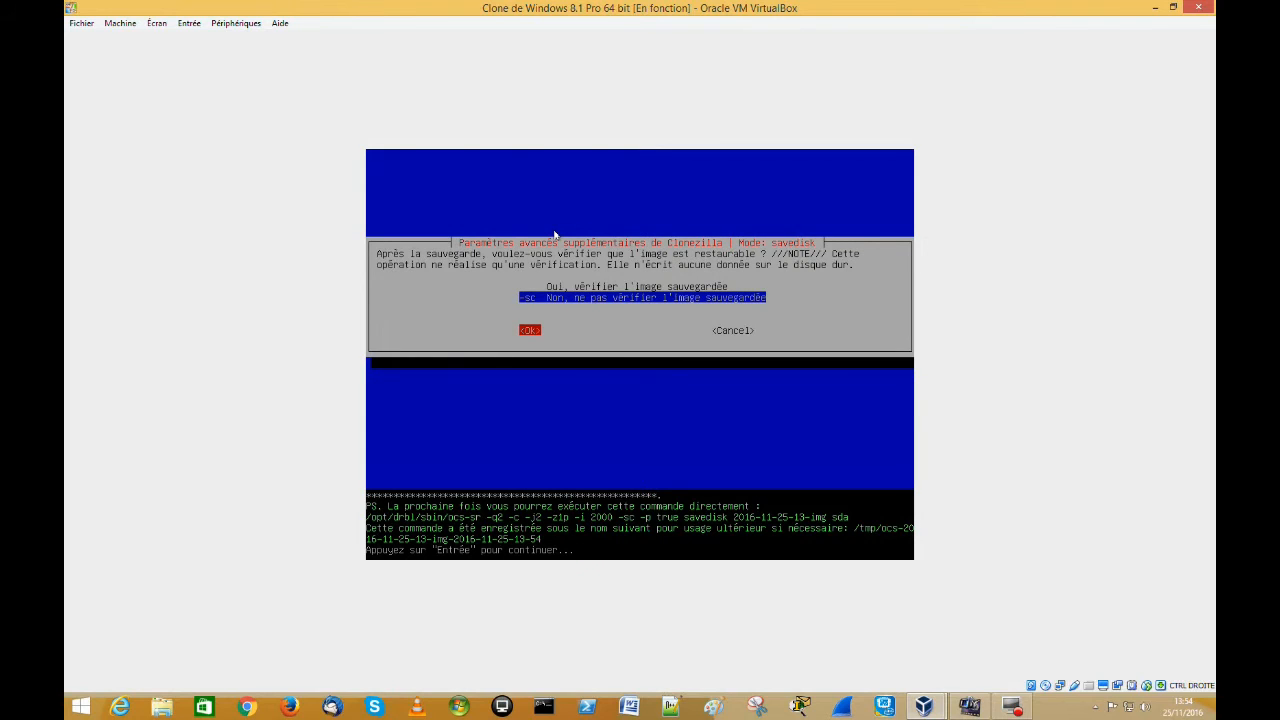
Step: Continue to the backup of disk sda and confirm with y to start saving the image
key(Return)
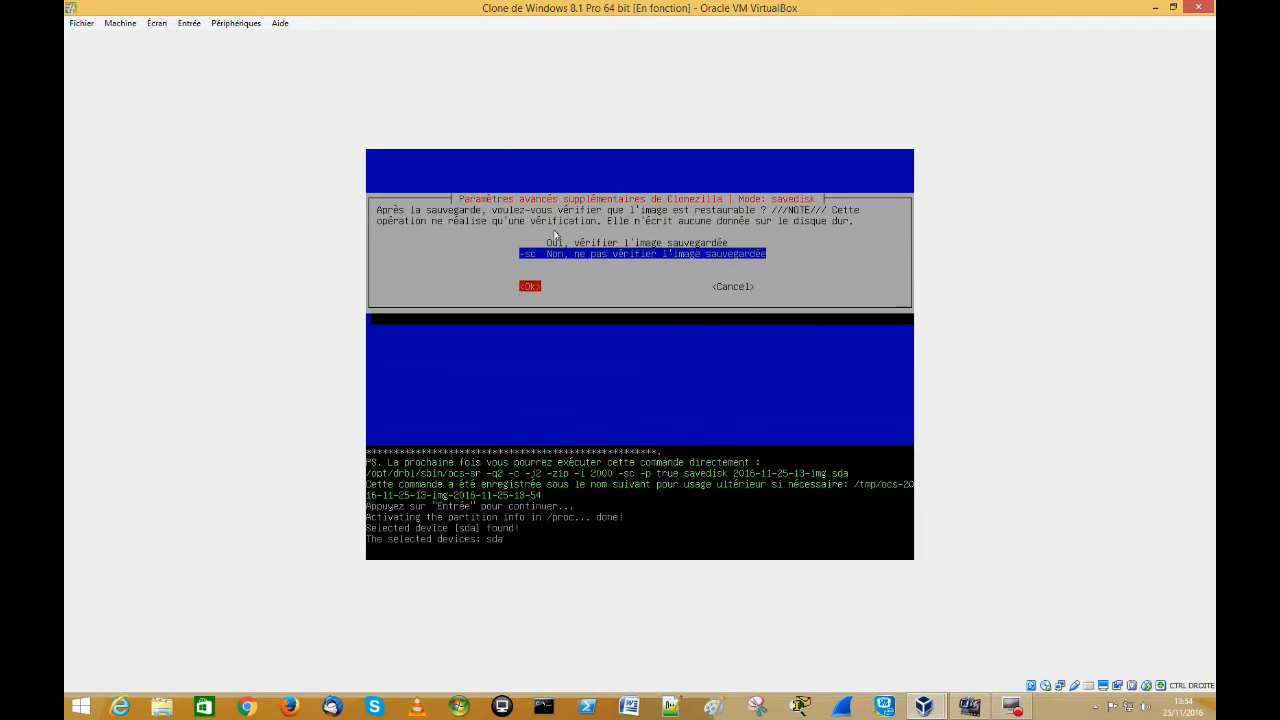
key(Return)
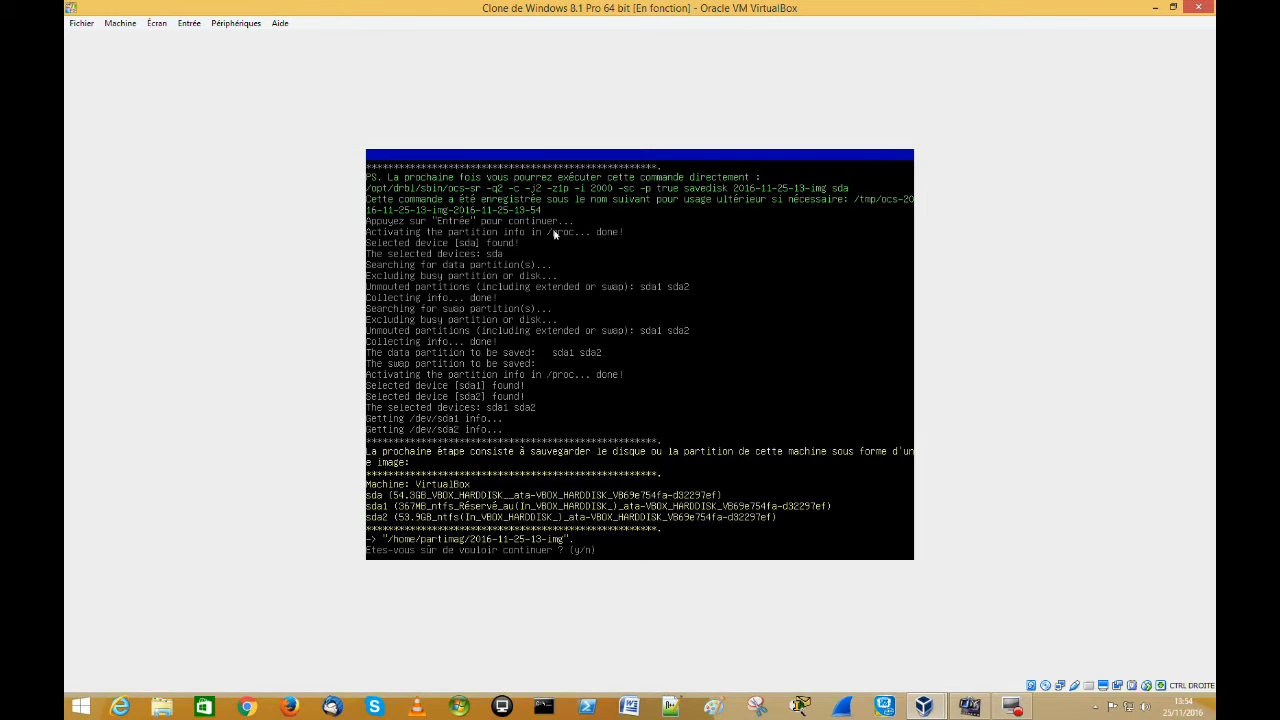
text(y)
key(Return)
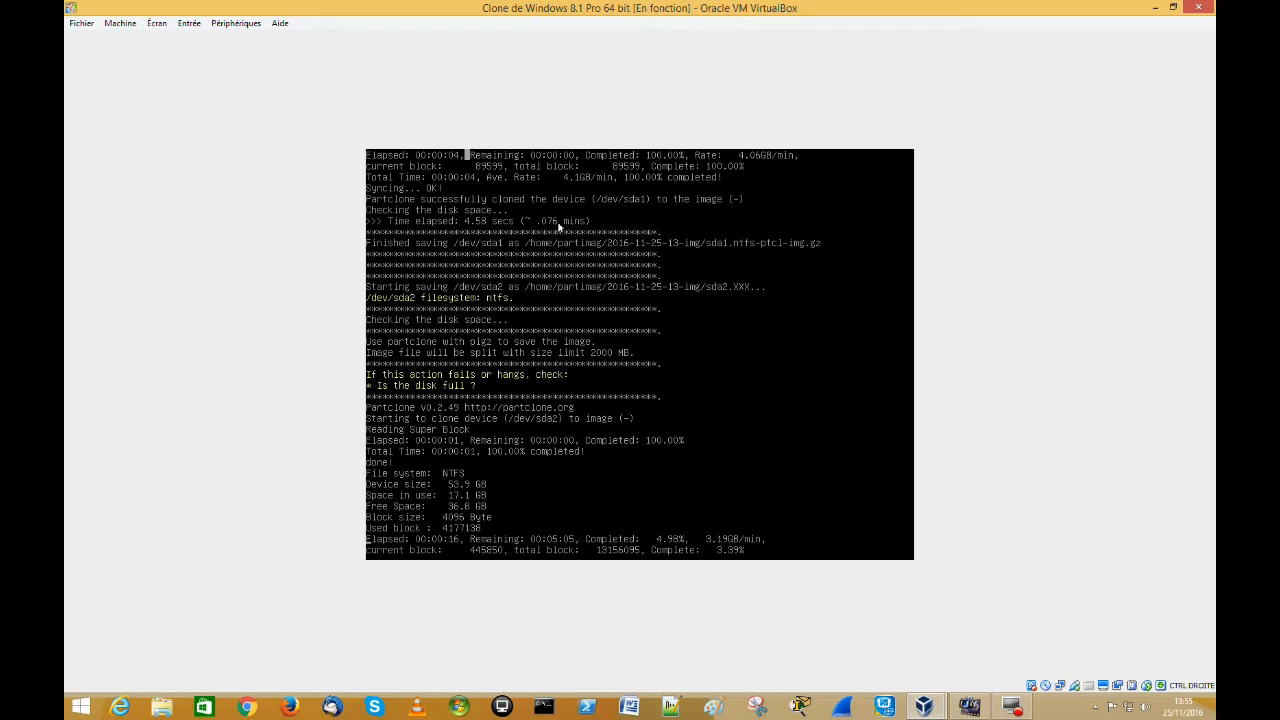
mouse_move(1019, 710)
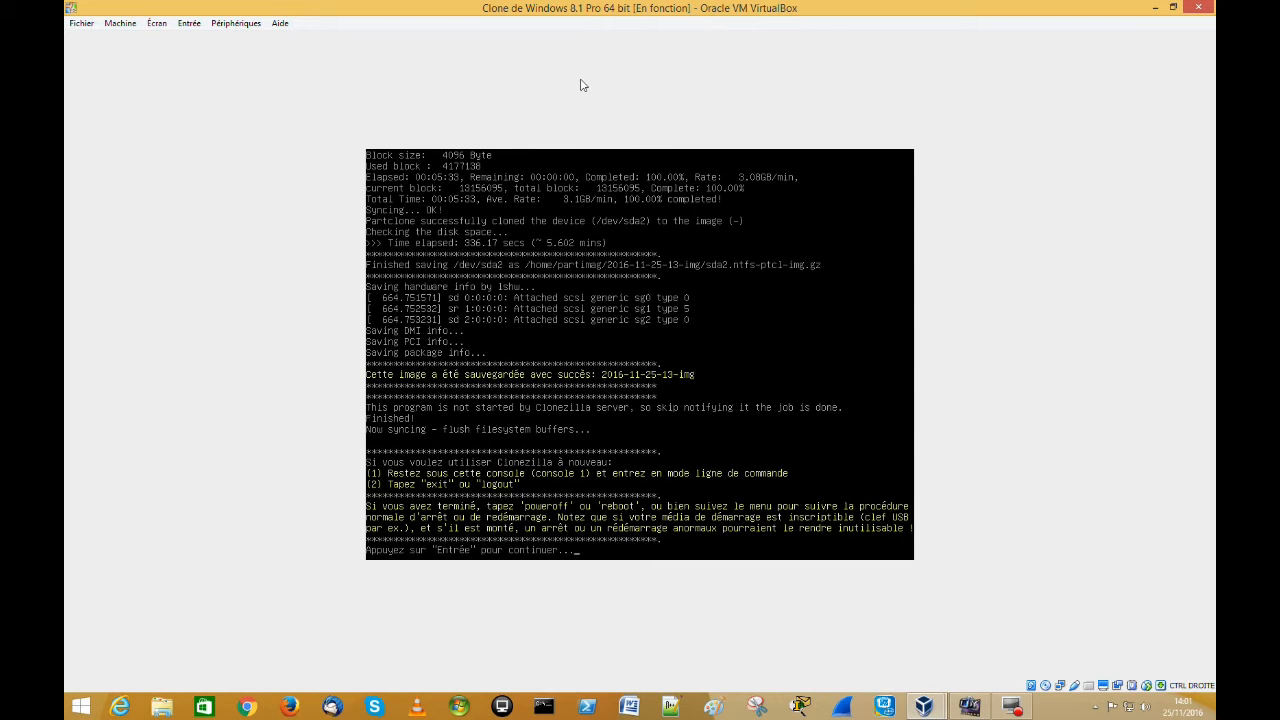
Step: Leave the finished Clonezilla session and shut down the virtual machine with the Poweroff option (0)
key(Return)
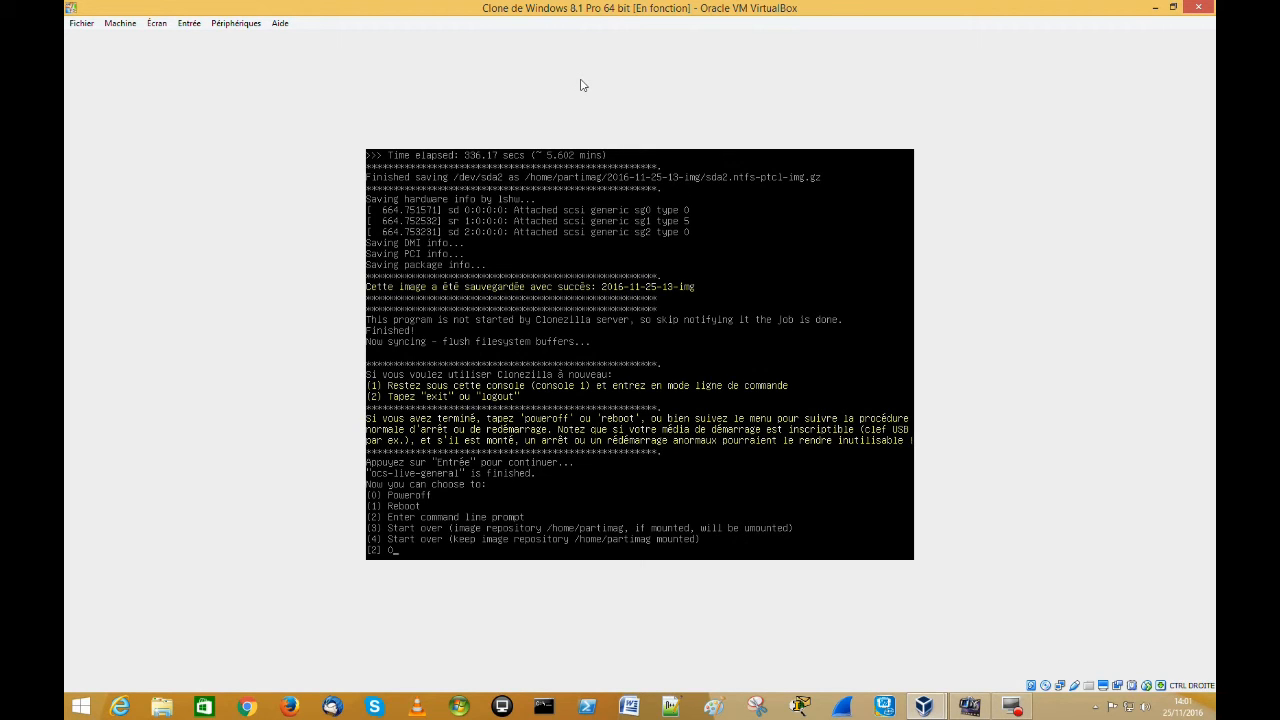
key(Return)
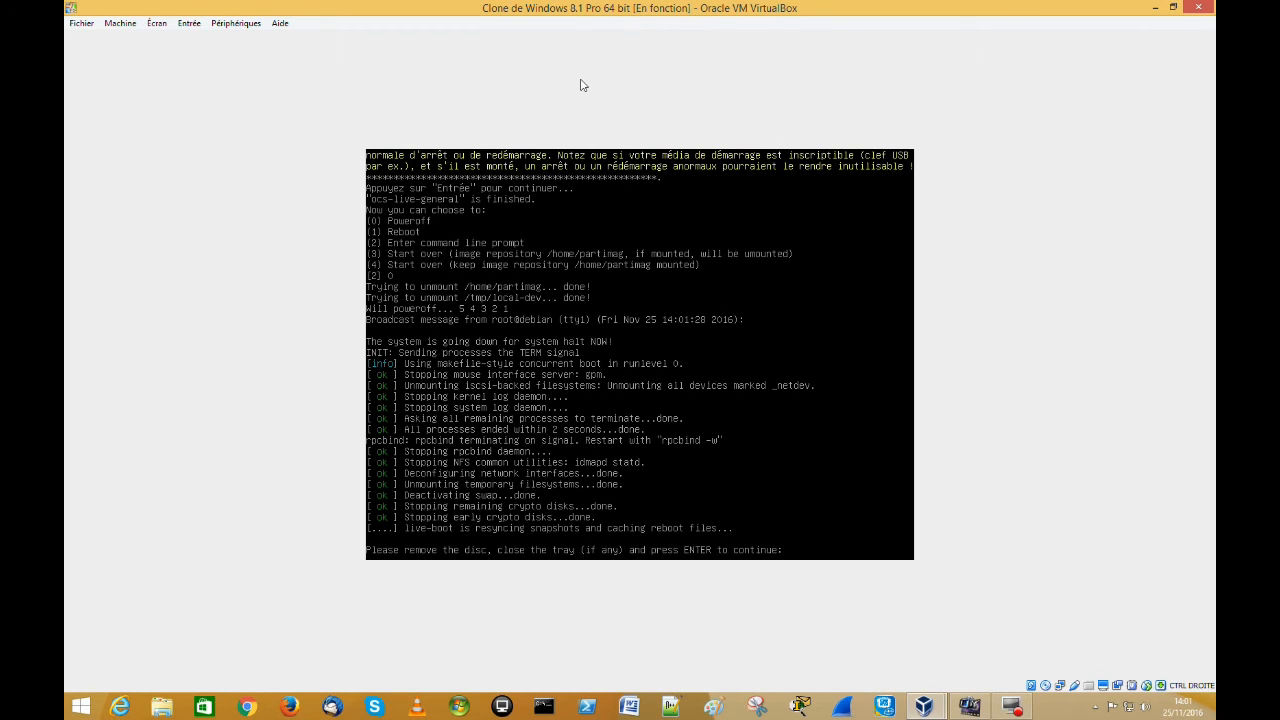
key(Return)
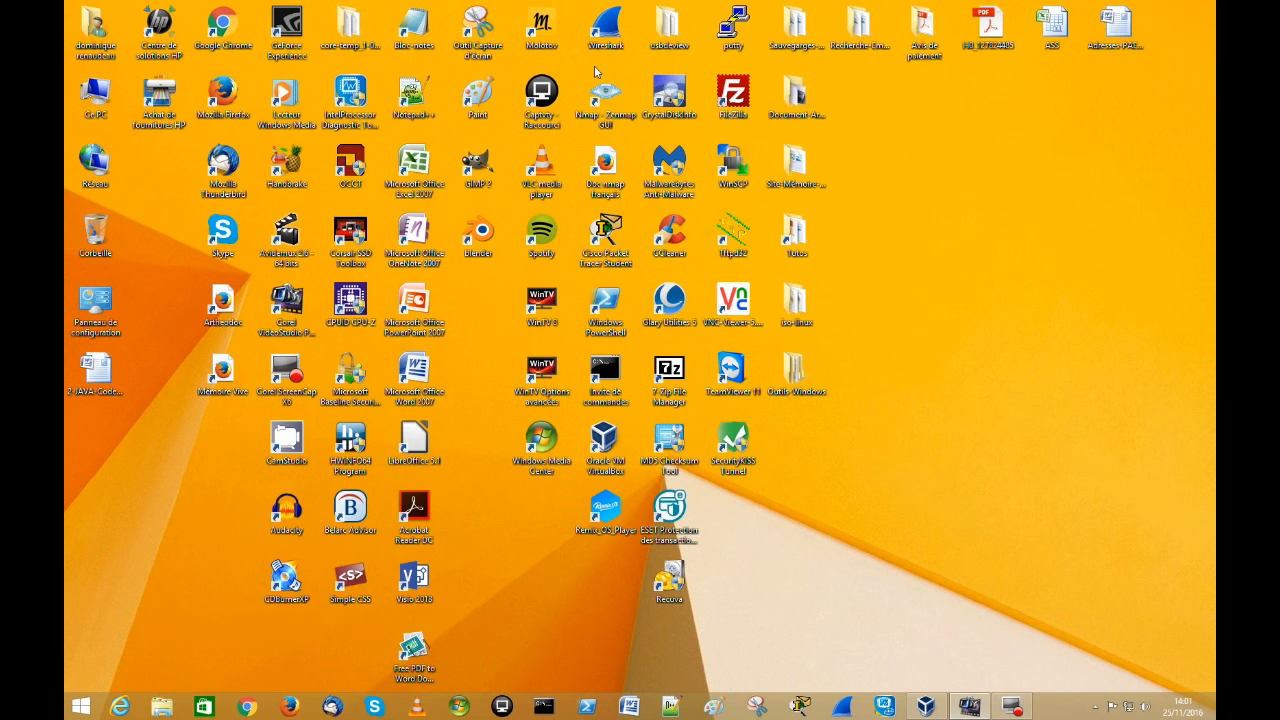
Step: Switch to the VirtualBox manager to check the state of the cloned Windows 8.1 machine, and minimize it
click(927, 707)
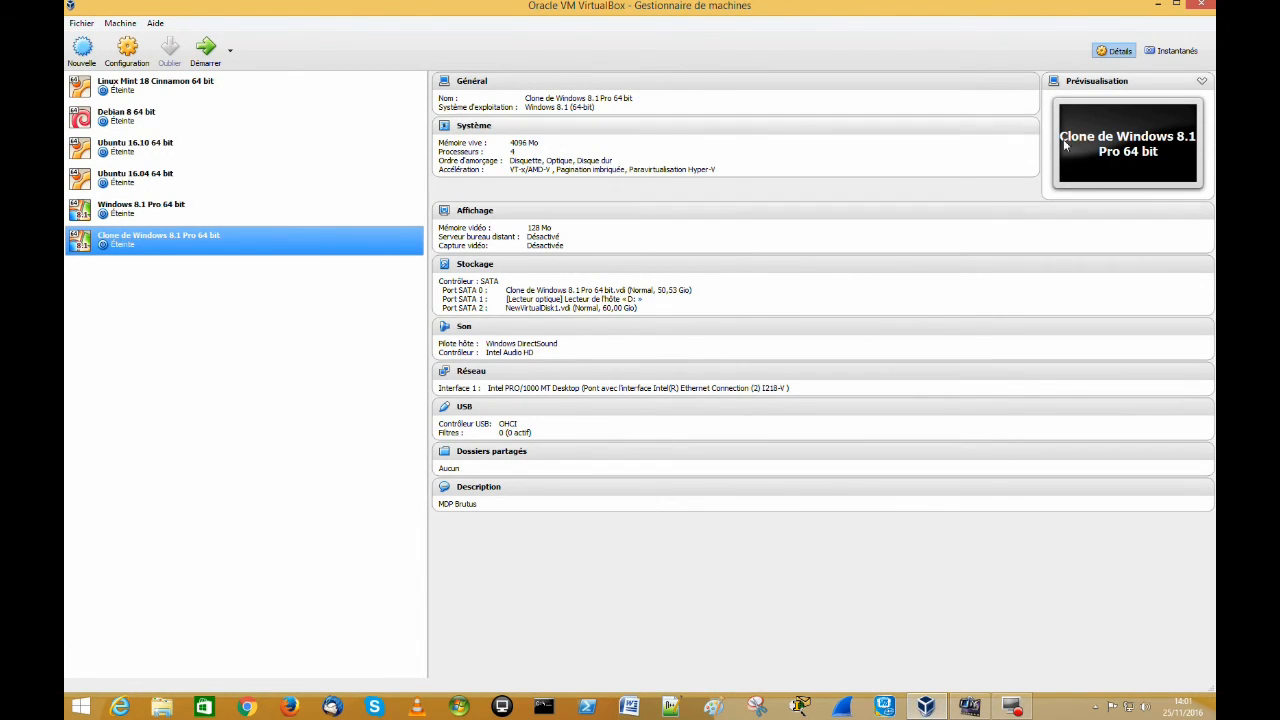
click(1157, 5)
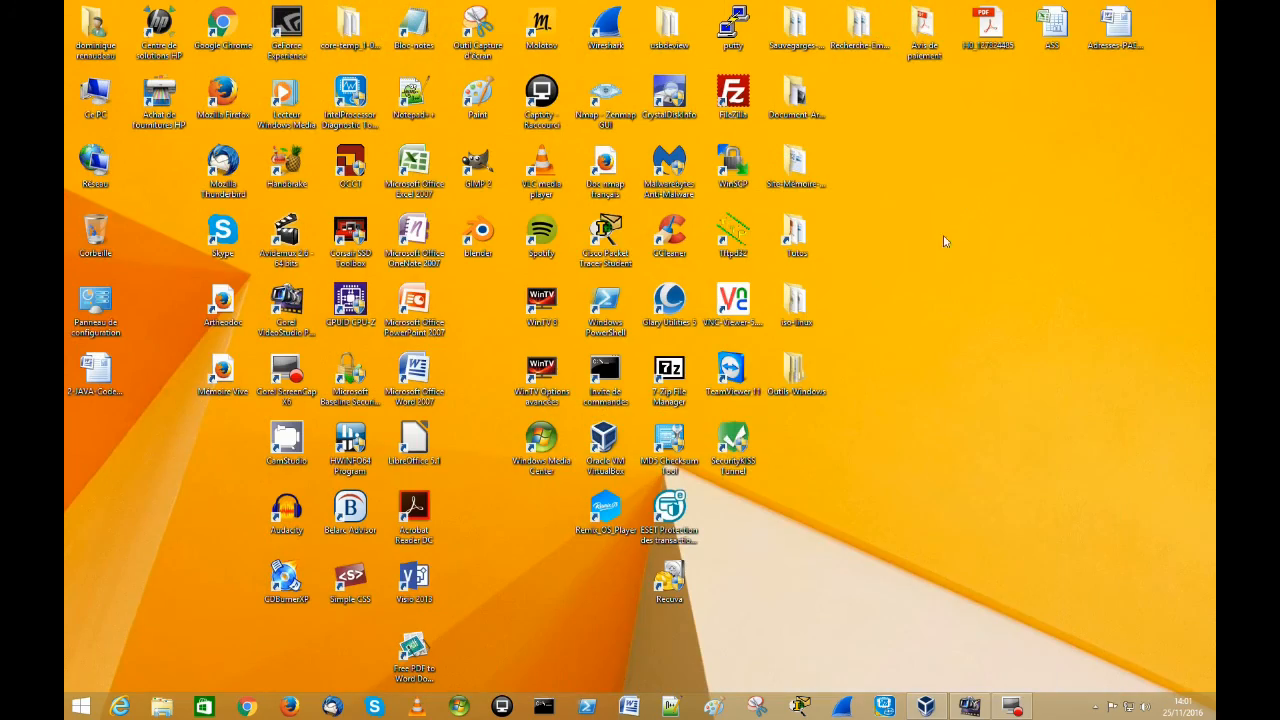